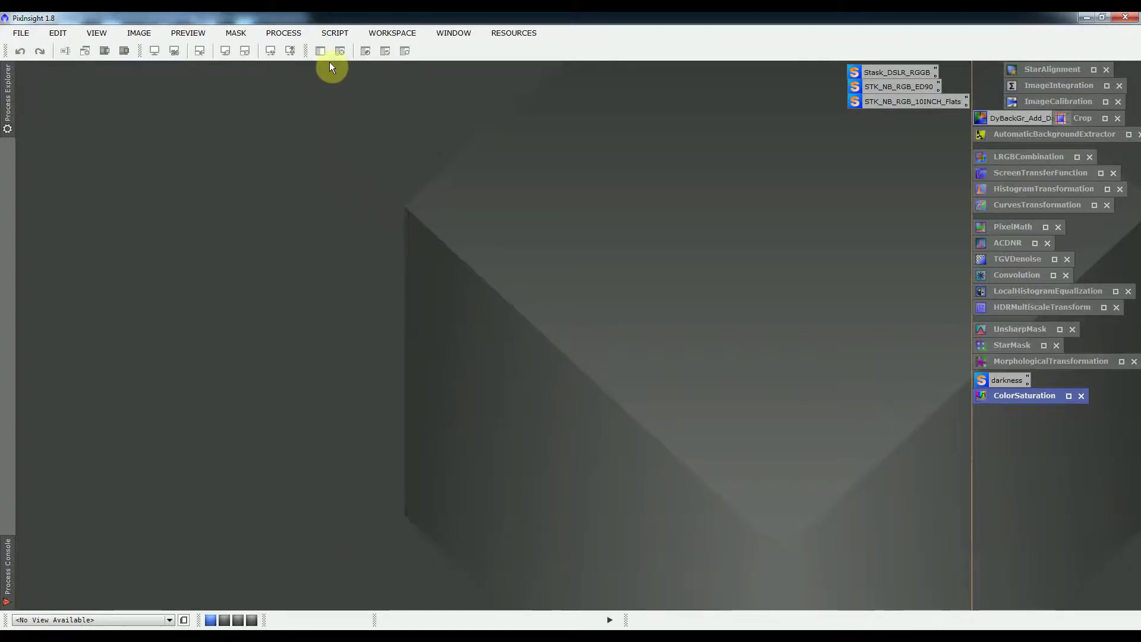
- Add the five PAllet colour-mask scripts from the Hubble scripts folder to Feature Scripts
left_click(329, 37)
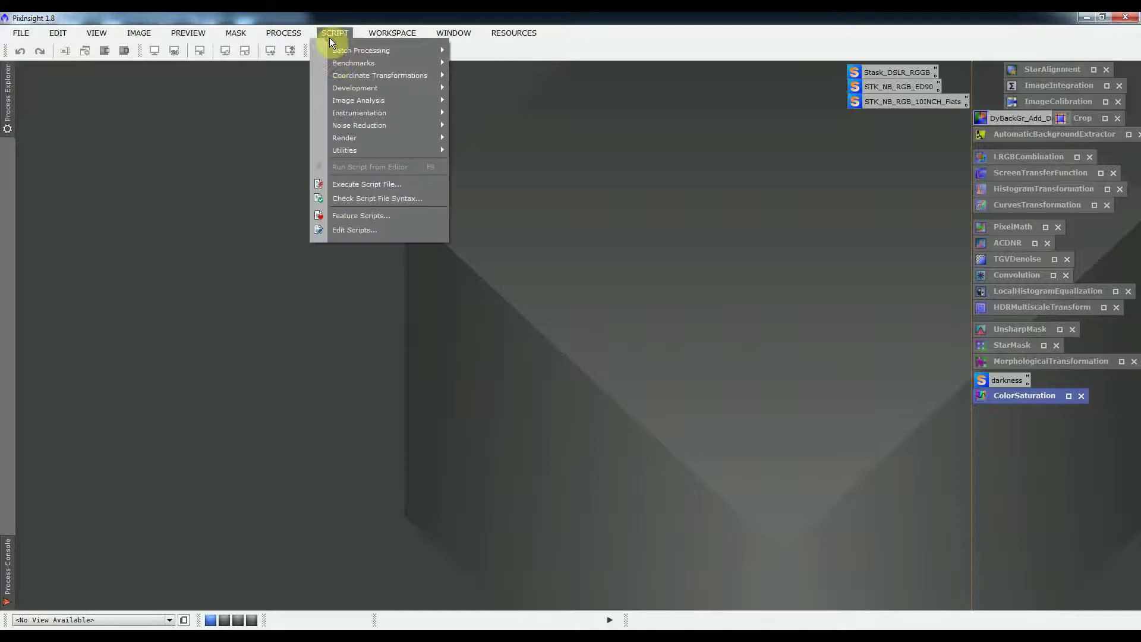
left_click(360, 214)
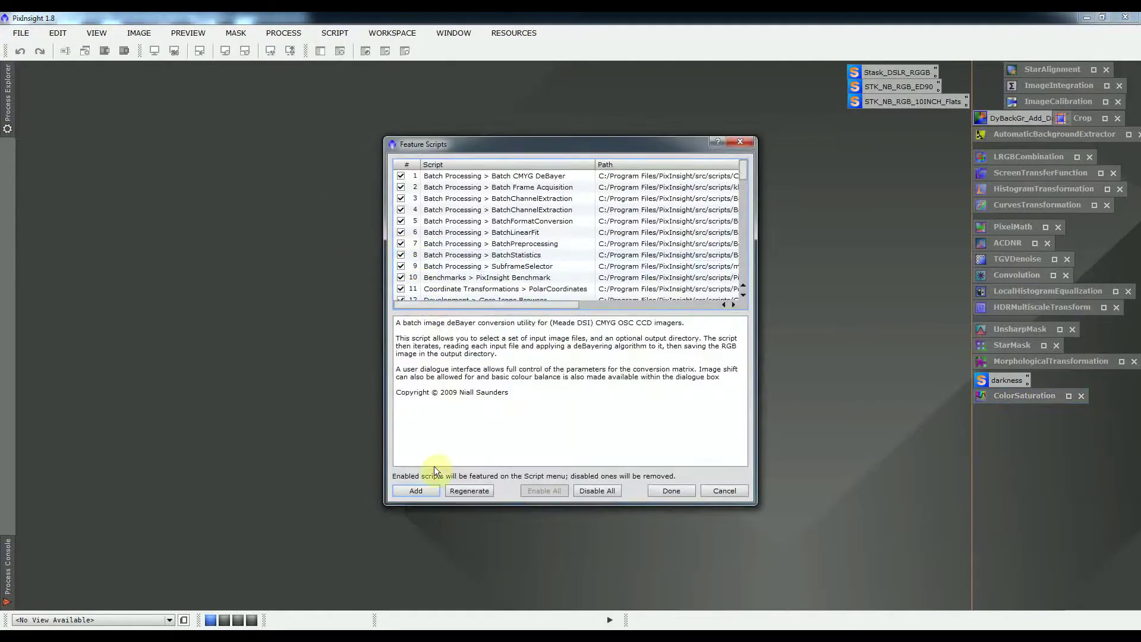
left_click(426, 490)
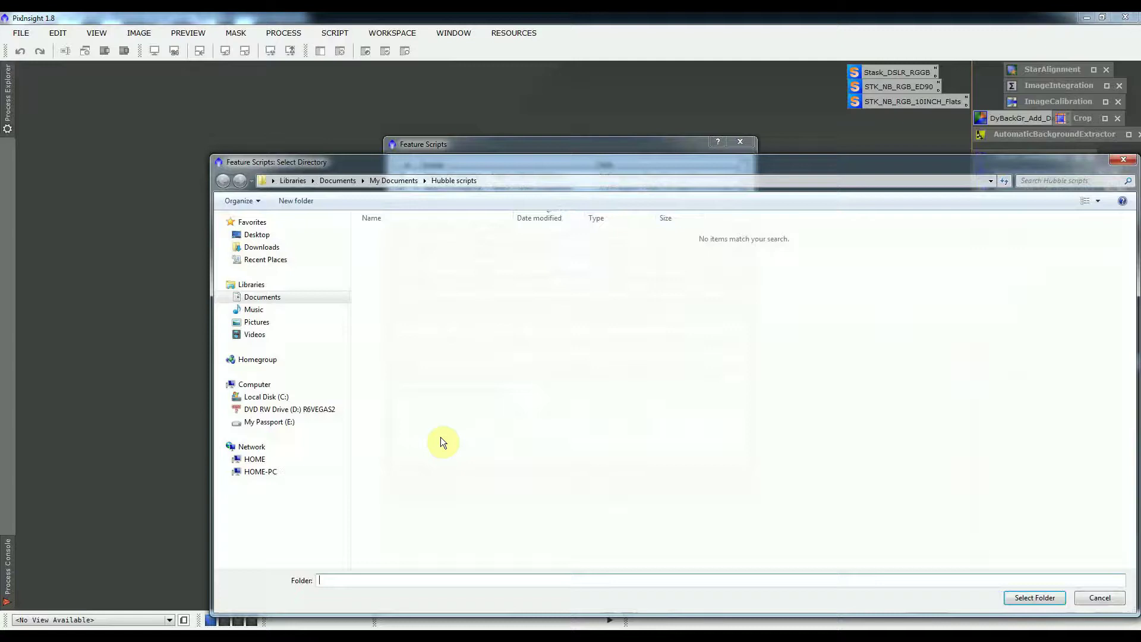
left_click(445, 182)
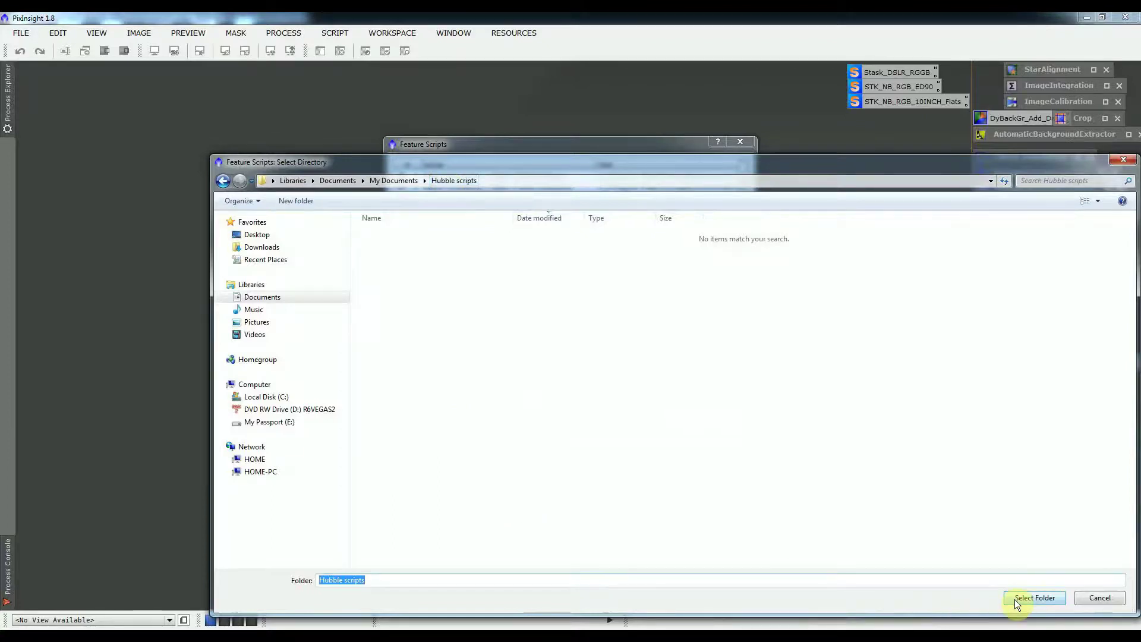
left_click(1033, 597)
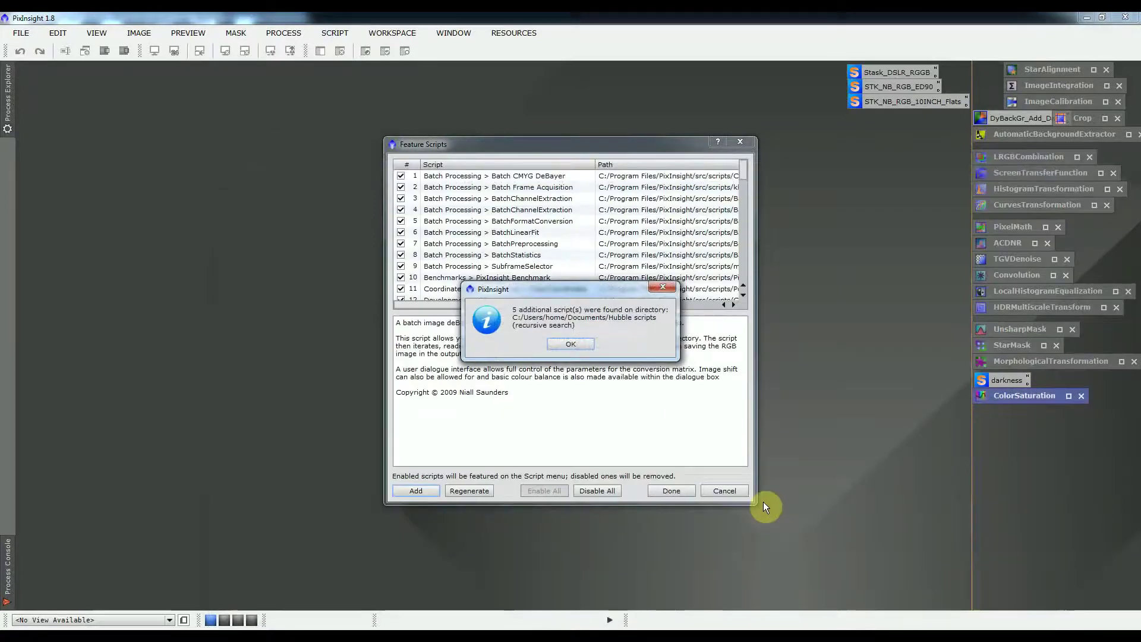
left_click(569, 345)
left_click(570, 345)
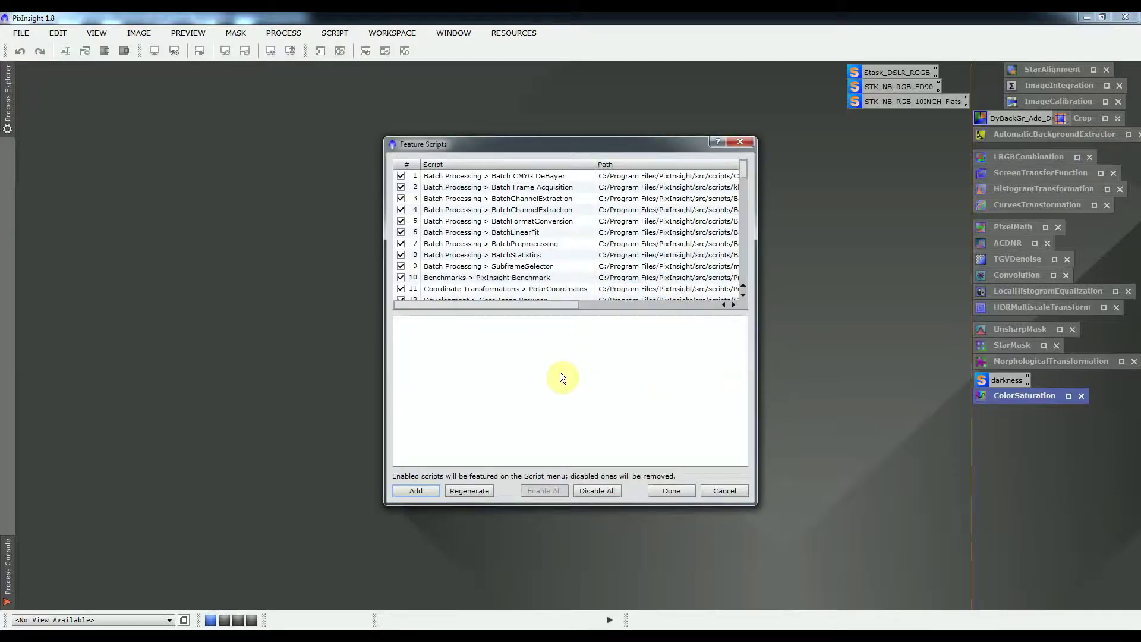
scroll(508, 293, "down", 3)
scroll(508, 292, "down", 1)
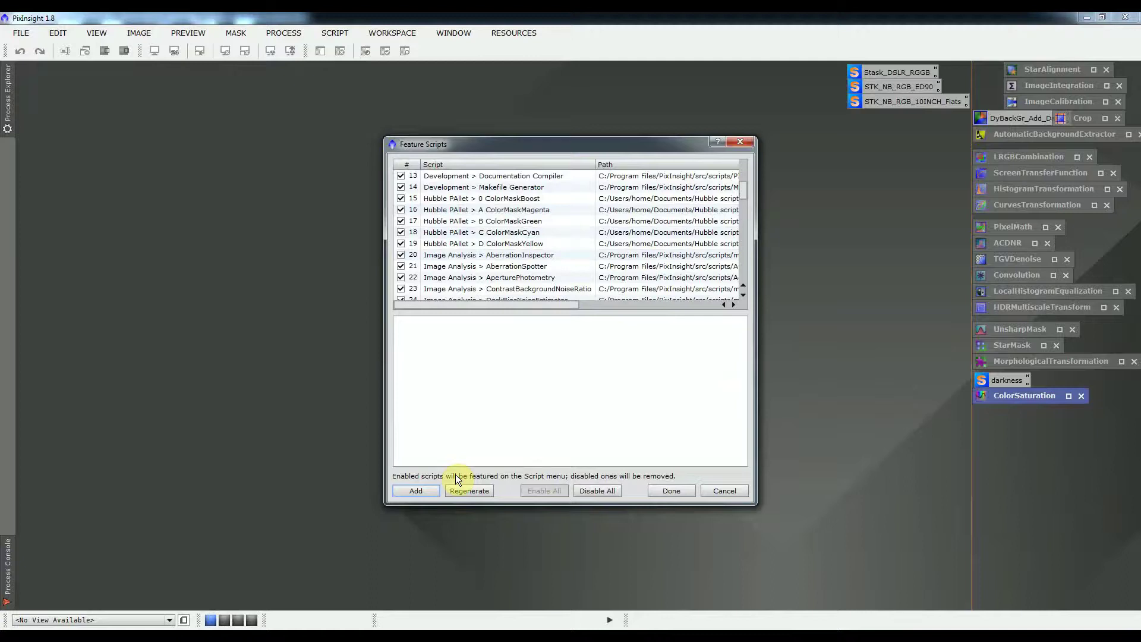
- Close the featured scripts list and confirm the Hubble PAllet ColorMask scripts appear under Script
left_click(663, 493)
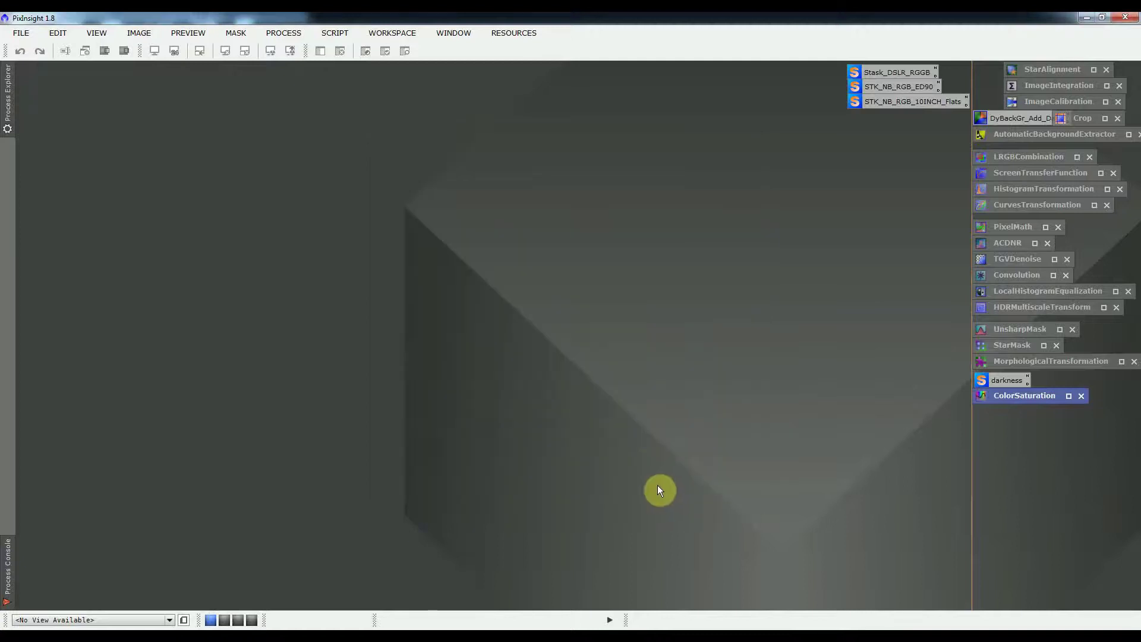
left_click(341, 35)
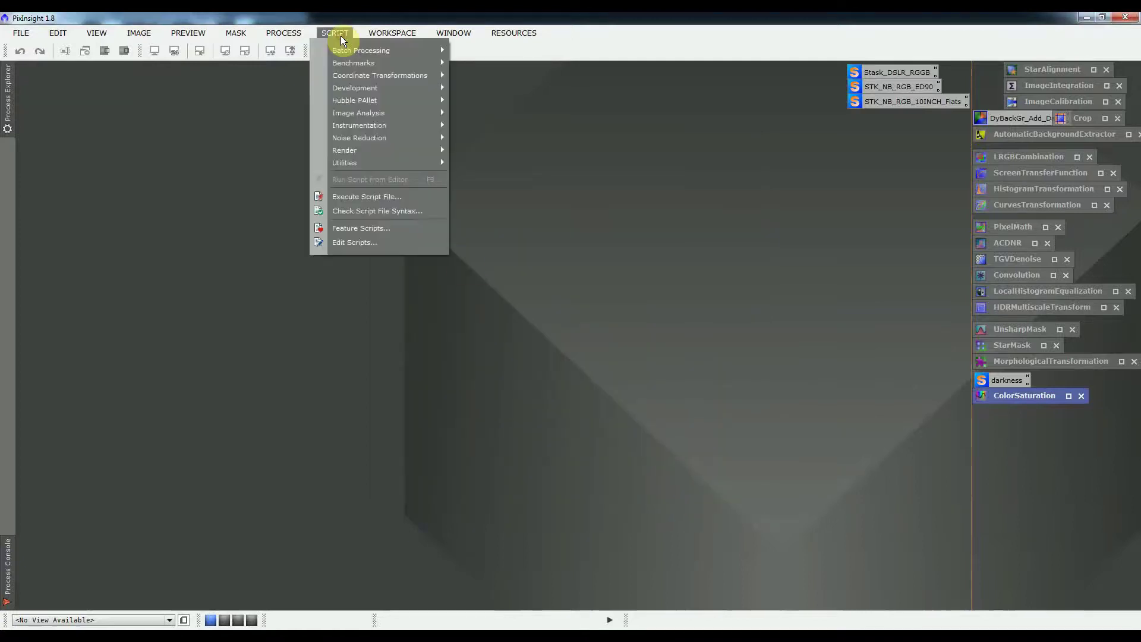
mouse_move(388, 105)
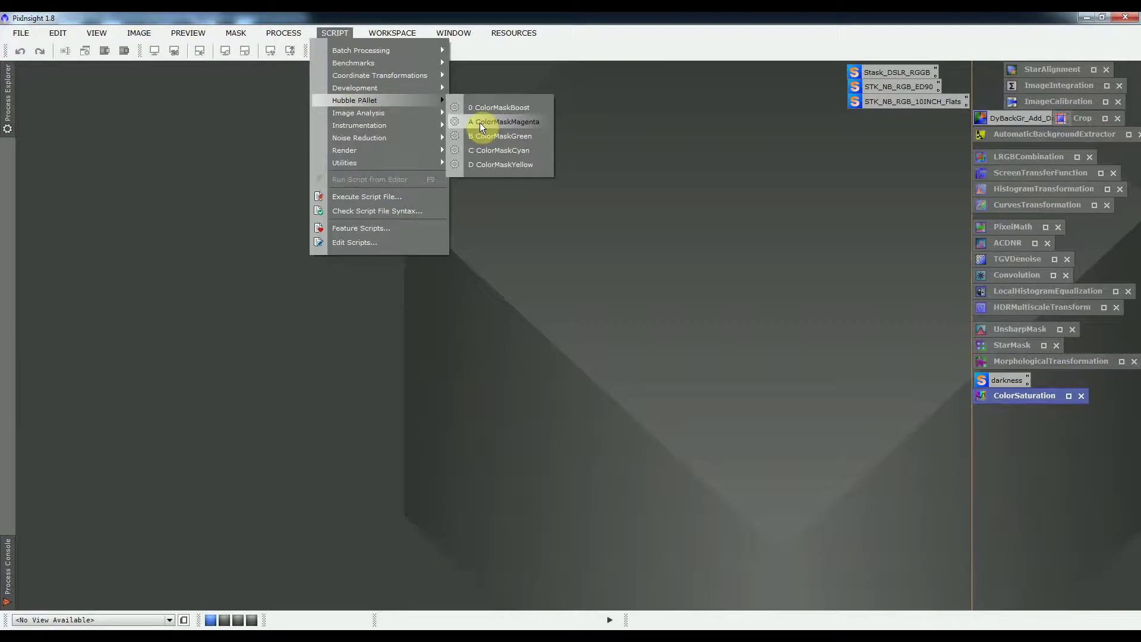
left_click(483, 164)
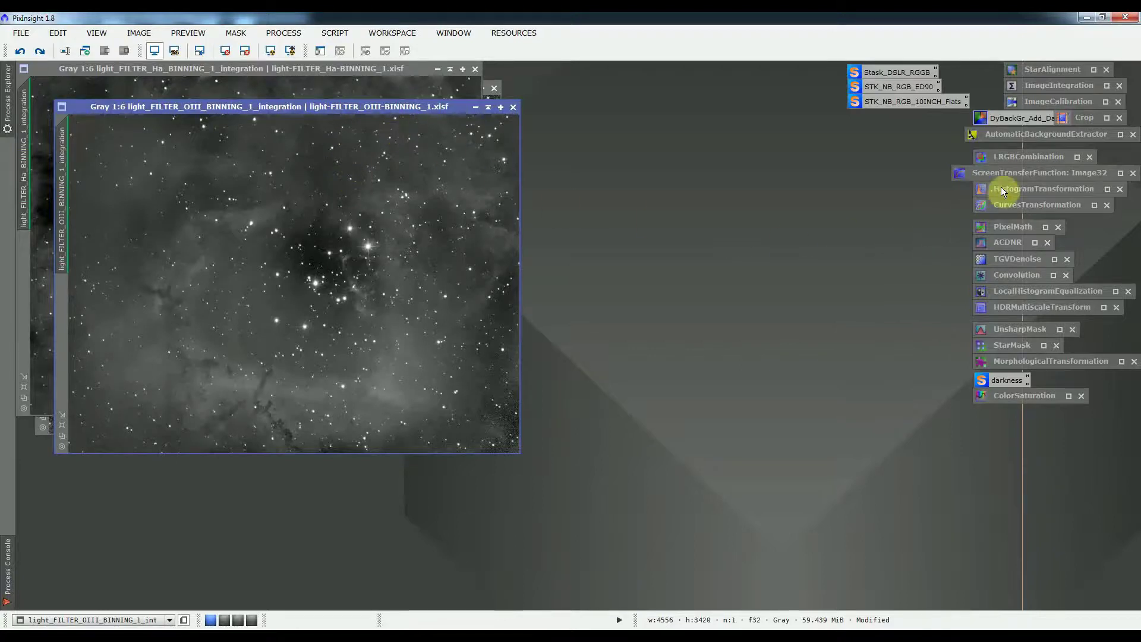
- In LRGBCombination, combine SII as red, Ha as green and OIII as blue into Image37
double_click(1010, 159)
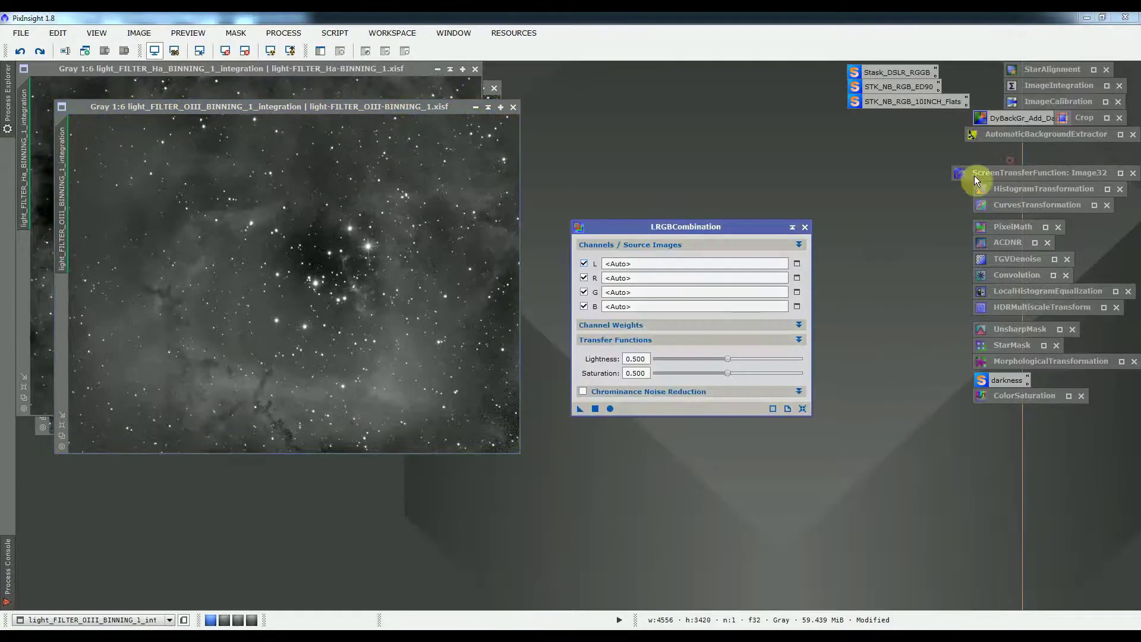
left_click(796, 280)
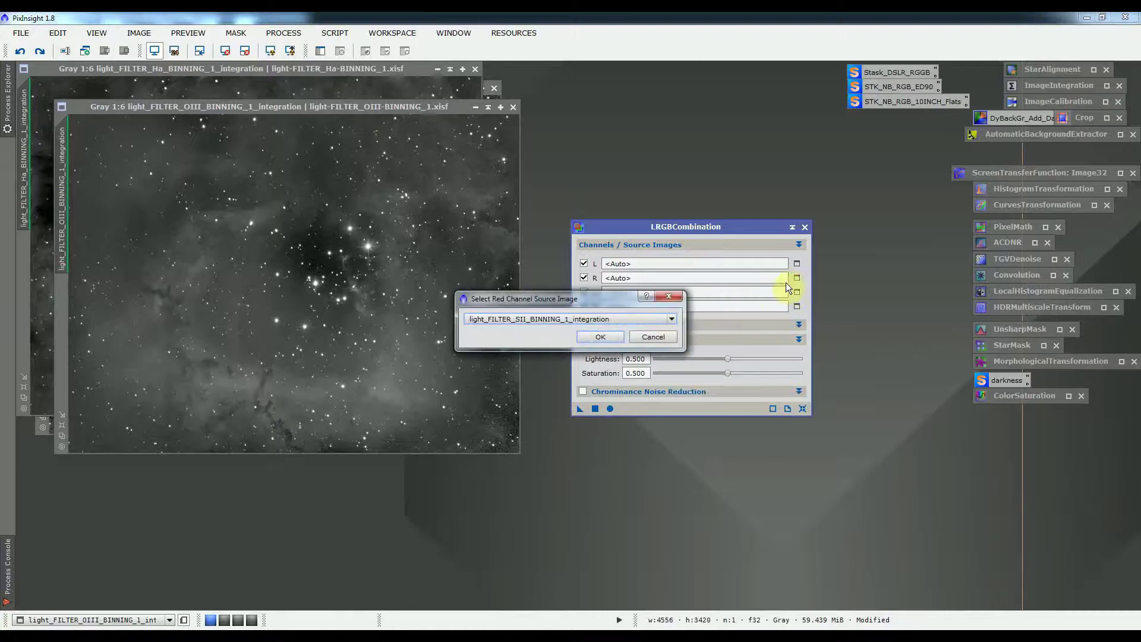
left_click(602, 336)
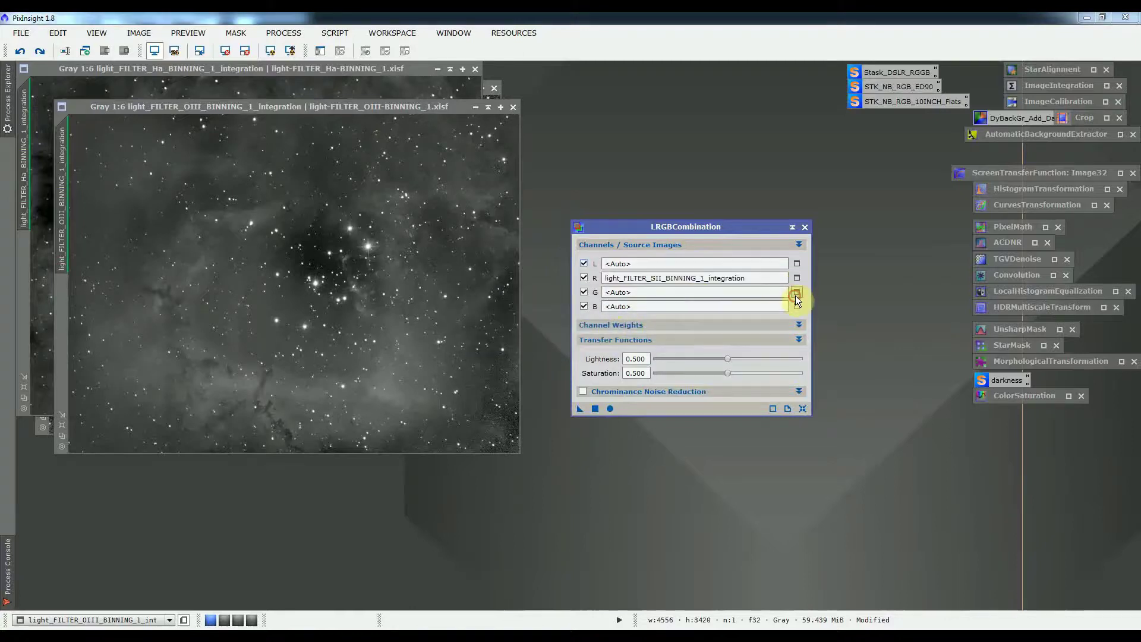
left_click(796, 292)
left_click(605, 323)
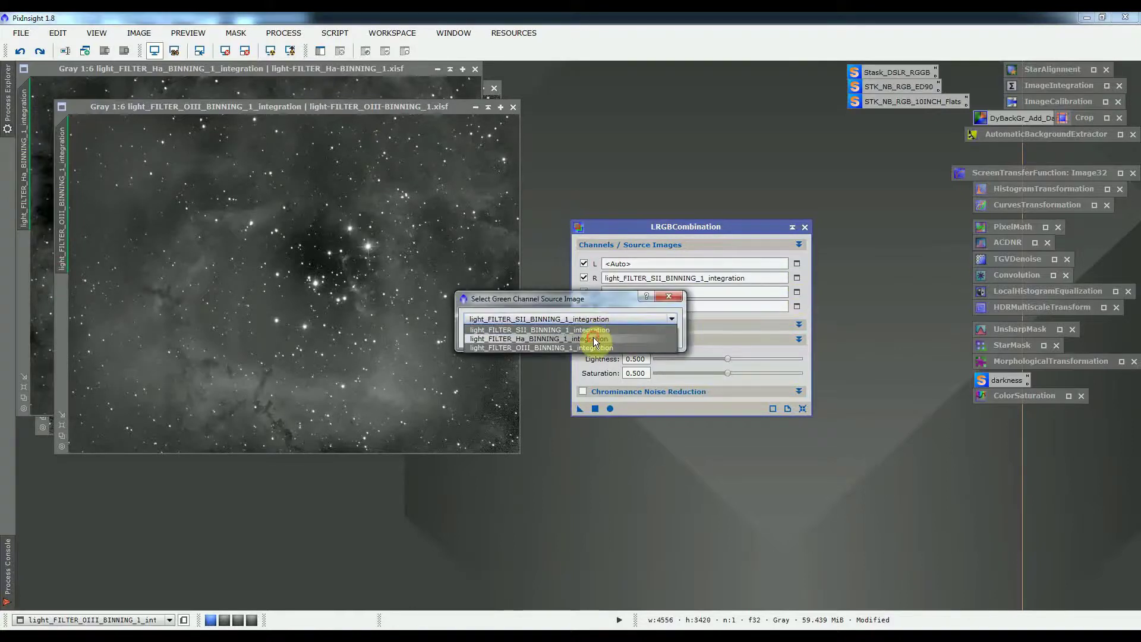
left_click(593, 337)
left_click(593, 337)
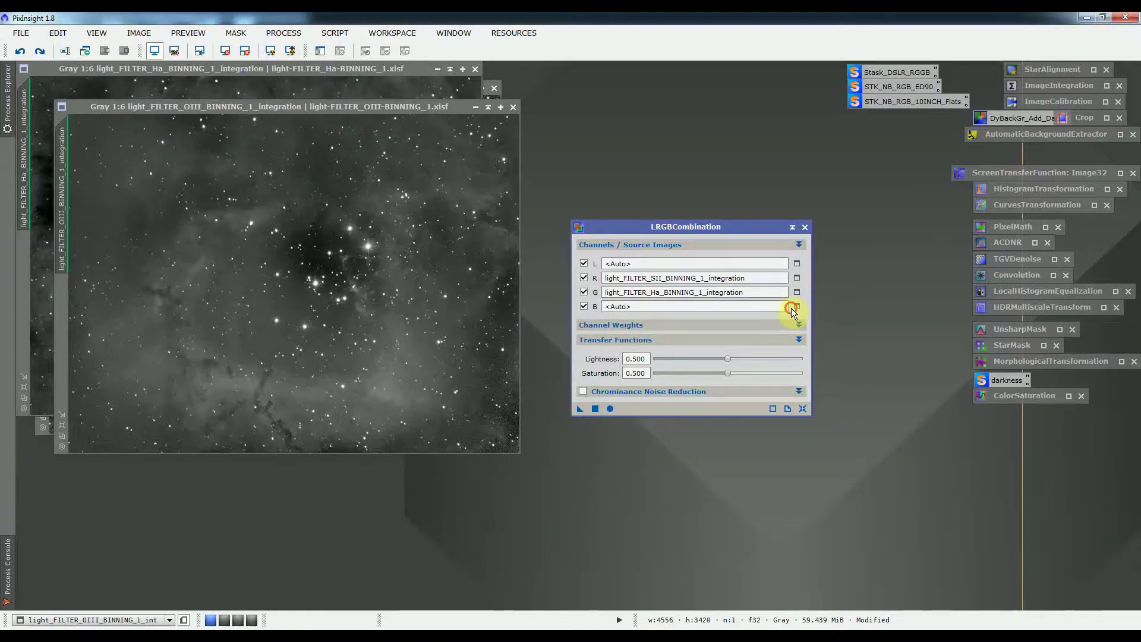
left_click(796, 306)
left_click(625, 319)
left_click(603, 339)
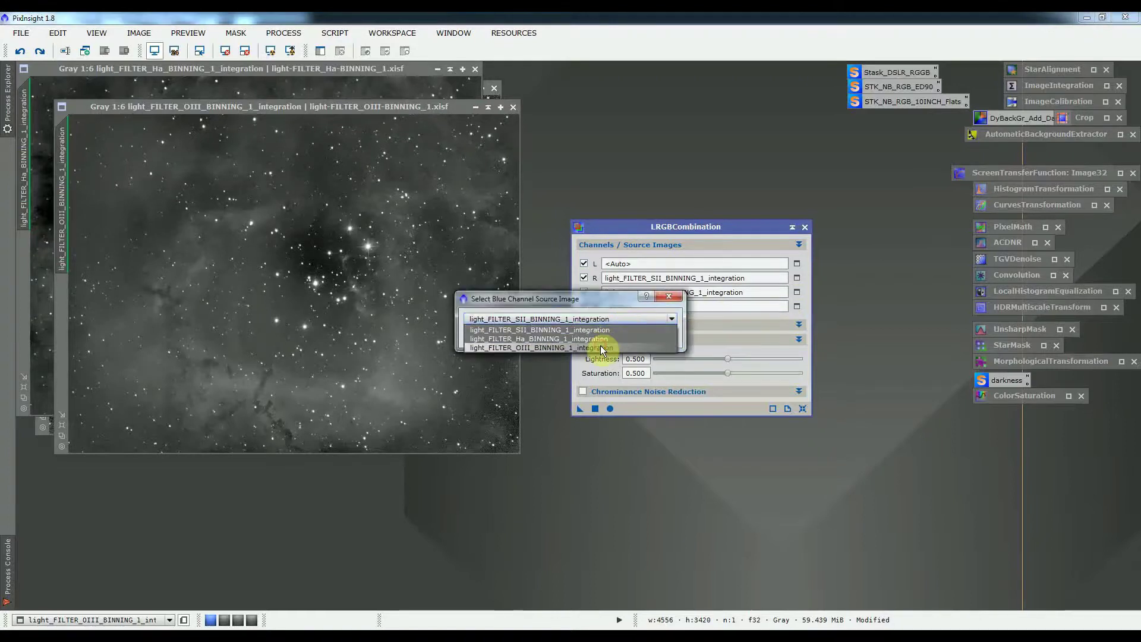
left_click(602, 337)
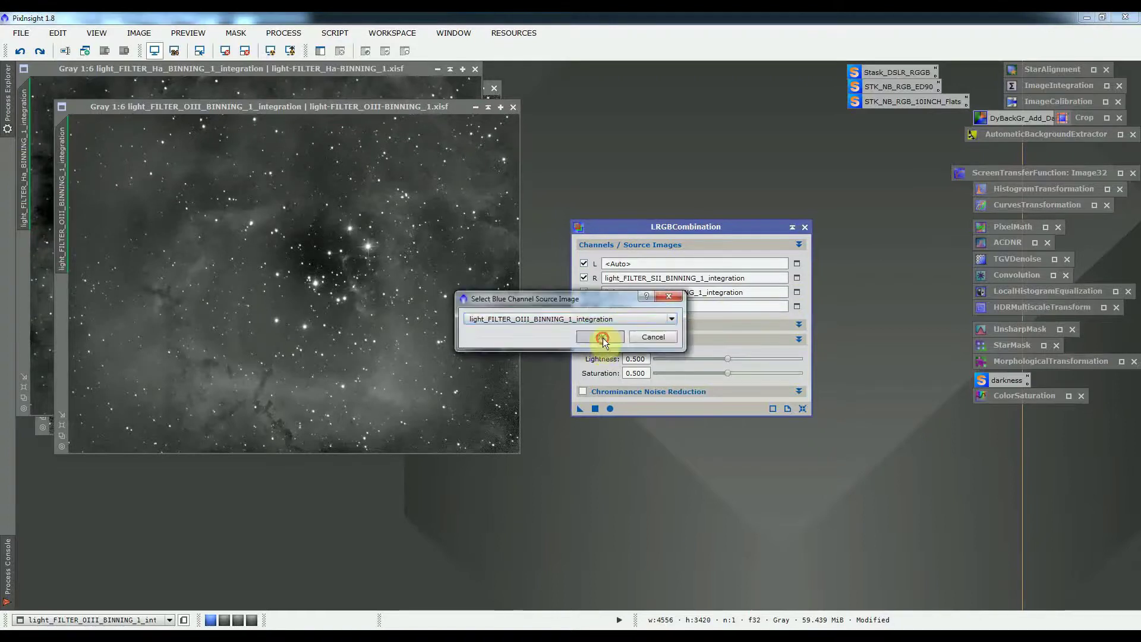
left_click(611, 407)
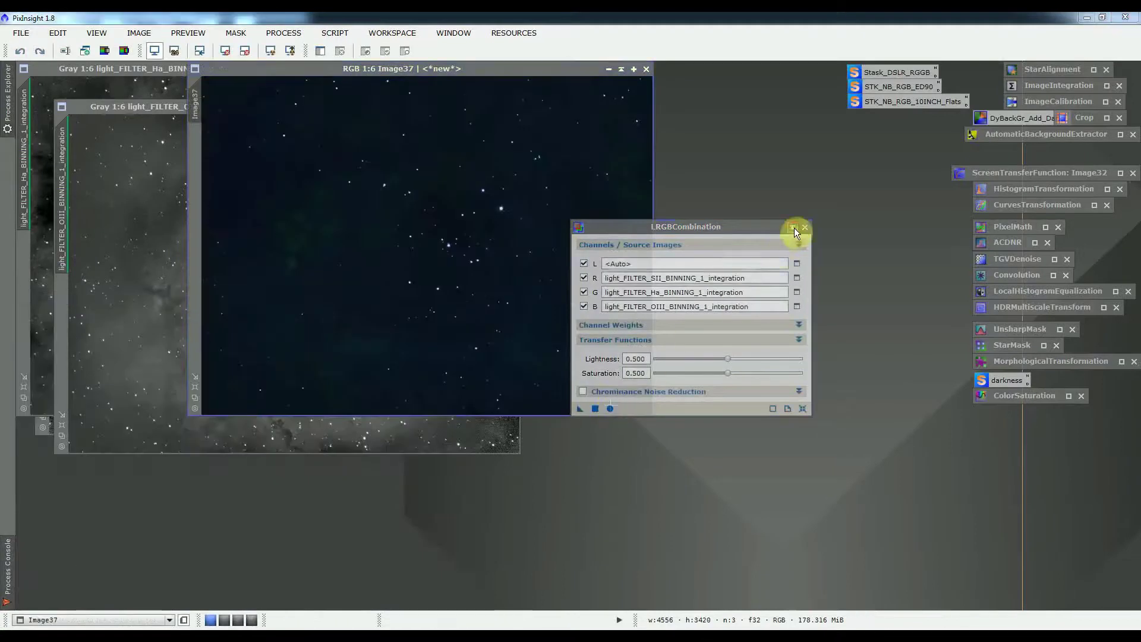
- Auto-stretch Image37's display in ScreenTransferFunction with unlinked RGB channels, showing teal-green and purple tones
left_click(793, 227)
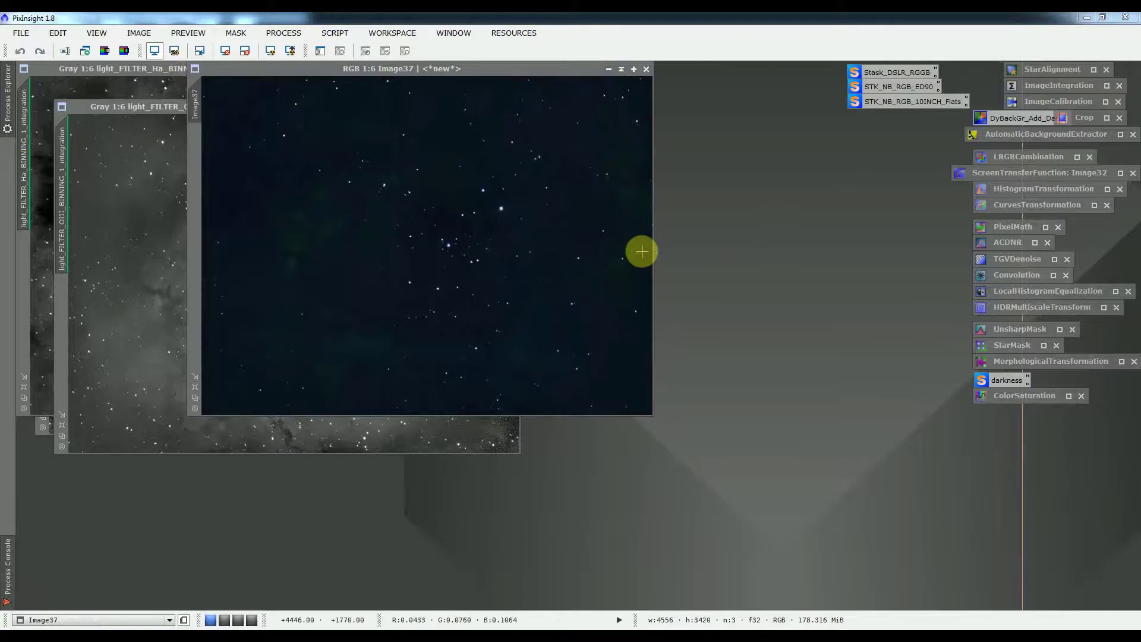
double_click(996, 176)
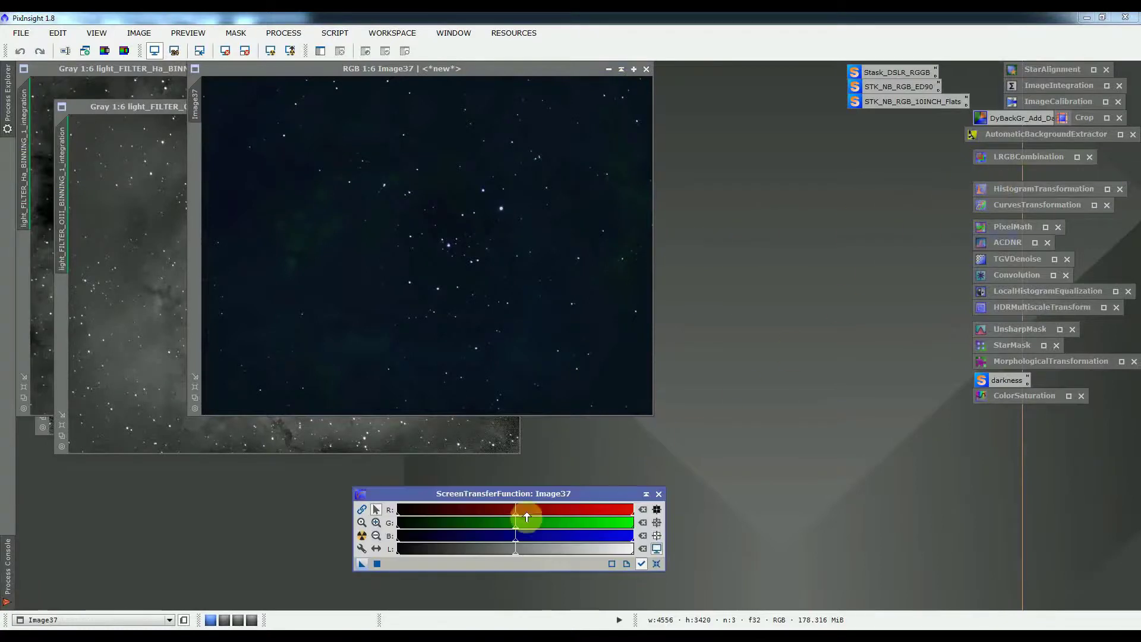
left_click(362, 536)
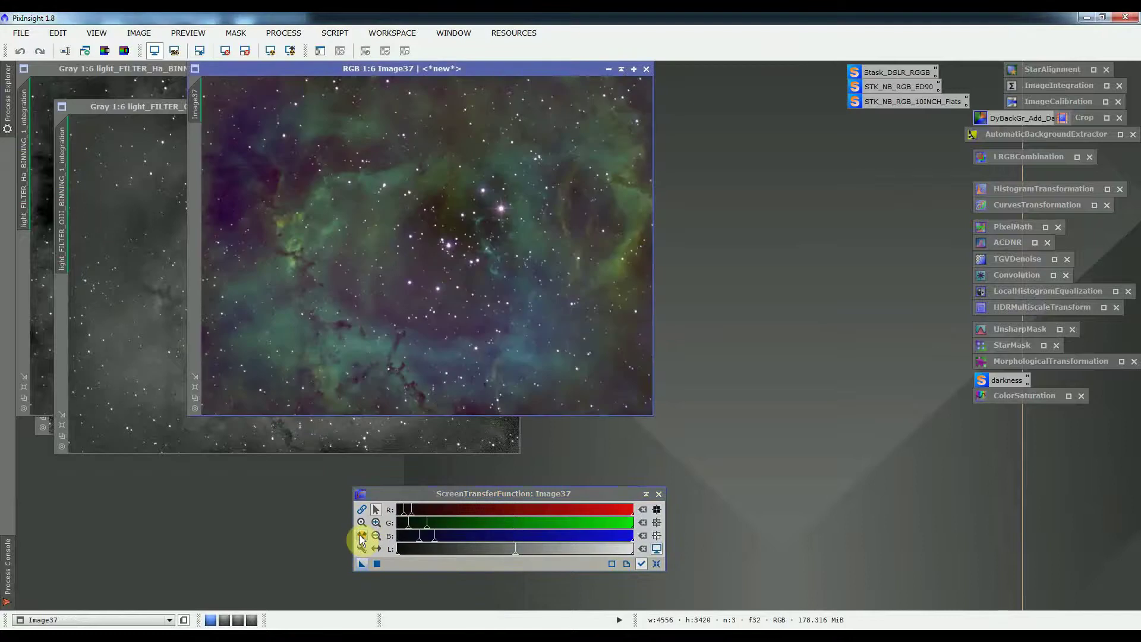
left_click(361, 510)
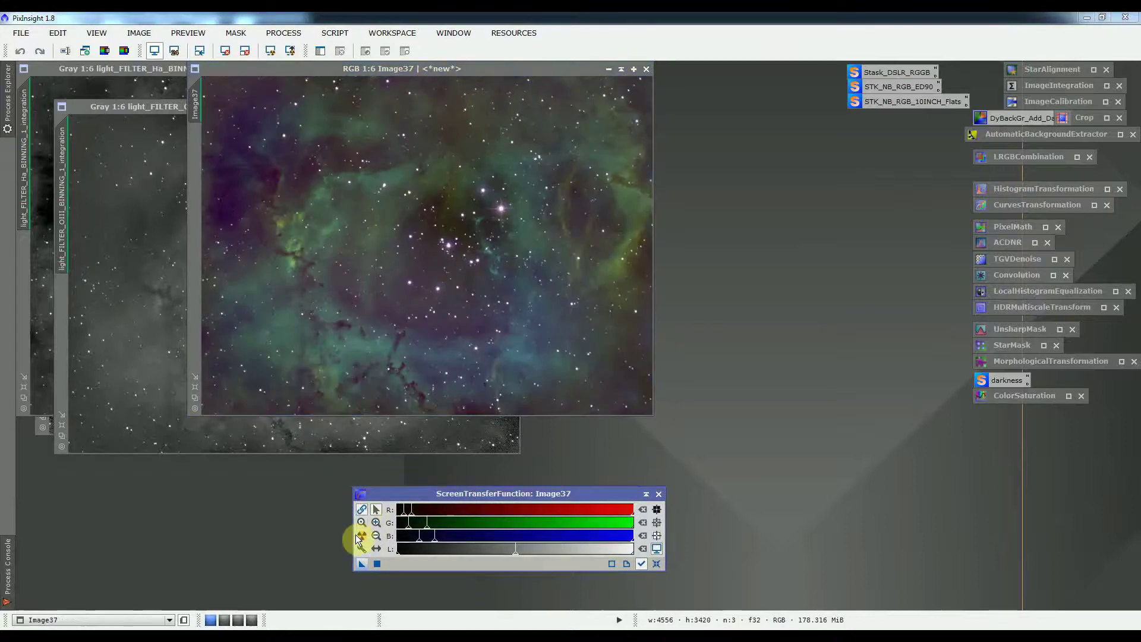
left_click(361, 537)
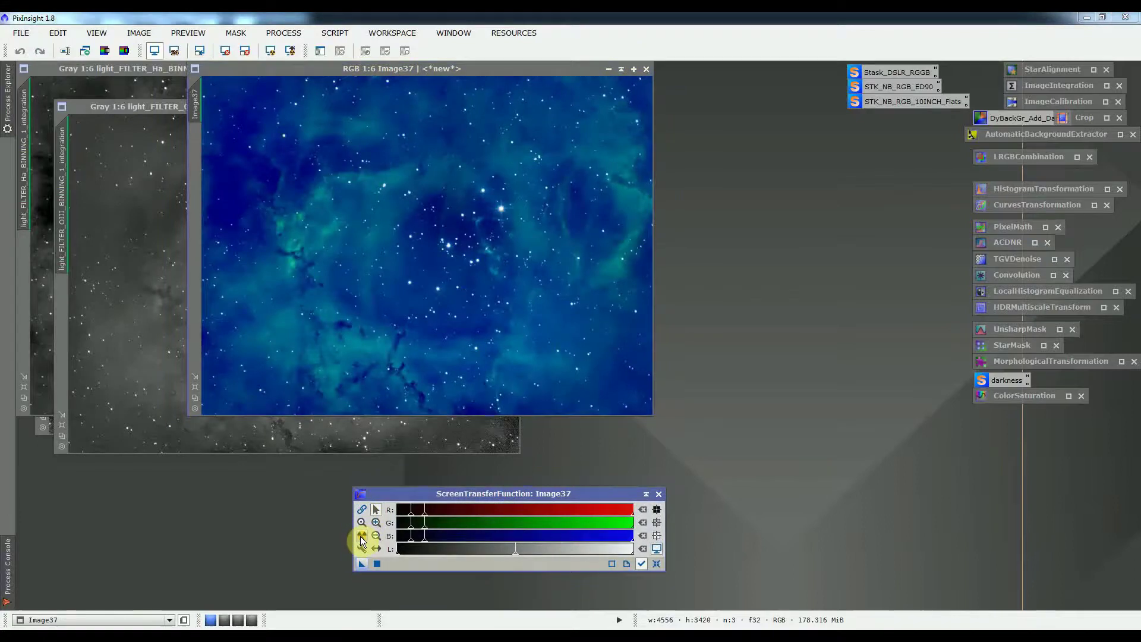
left_click(360, 537)
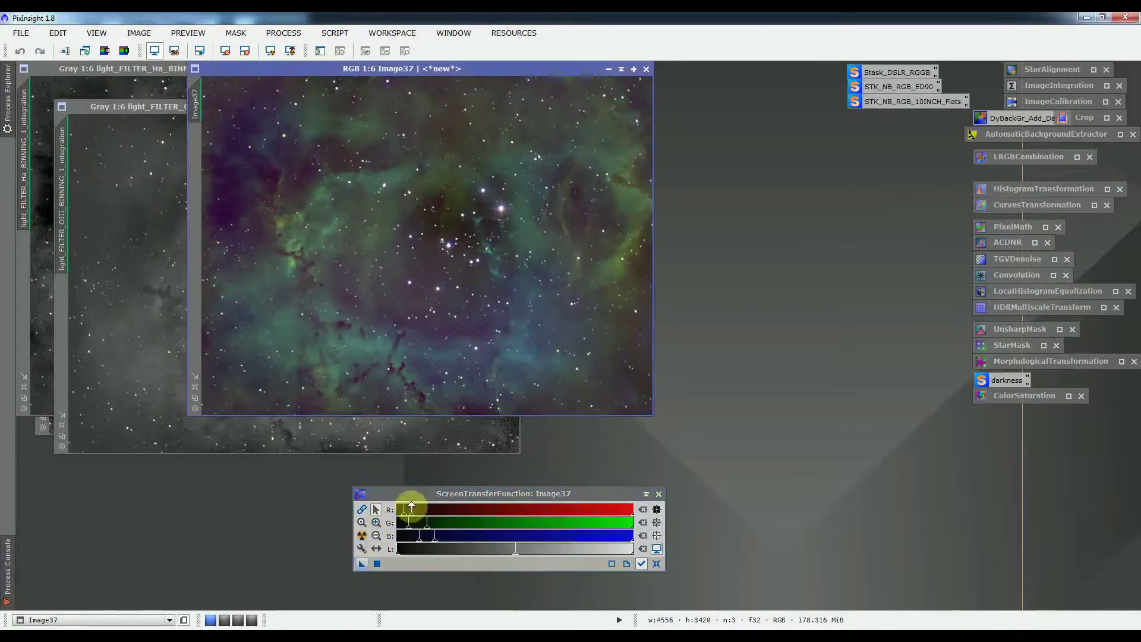
- Transfer the auto-stretch into HistogramTransformation, reset the screen stretch, and apply it permanently to Image37
double_click(1030, 190)
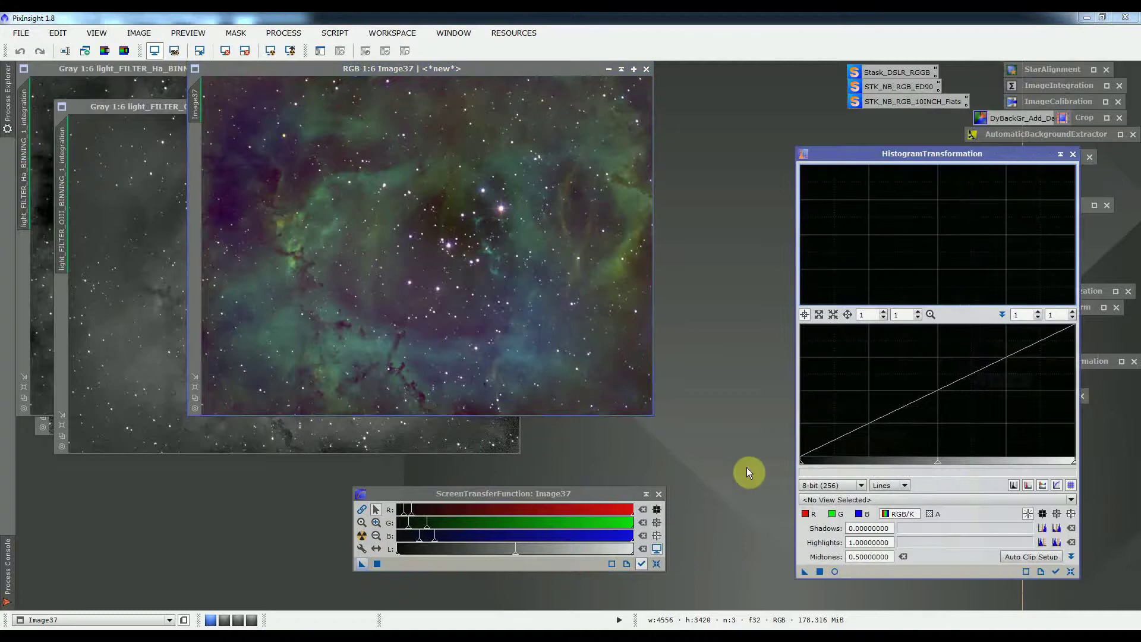
left_click(1068, 571)
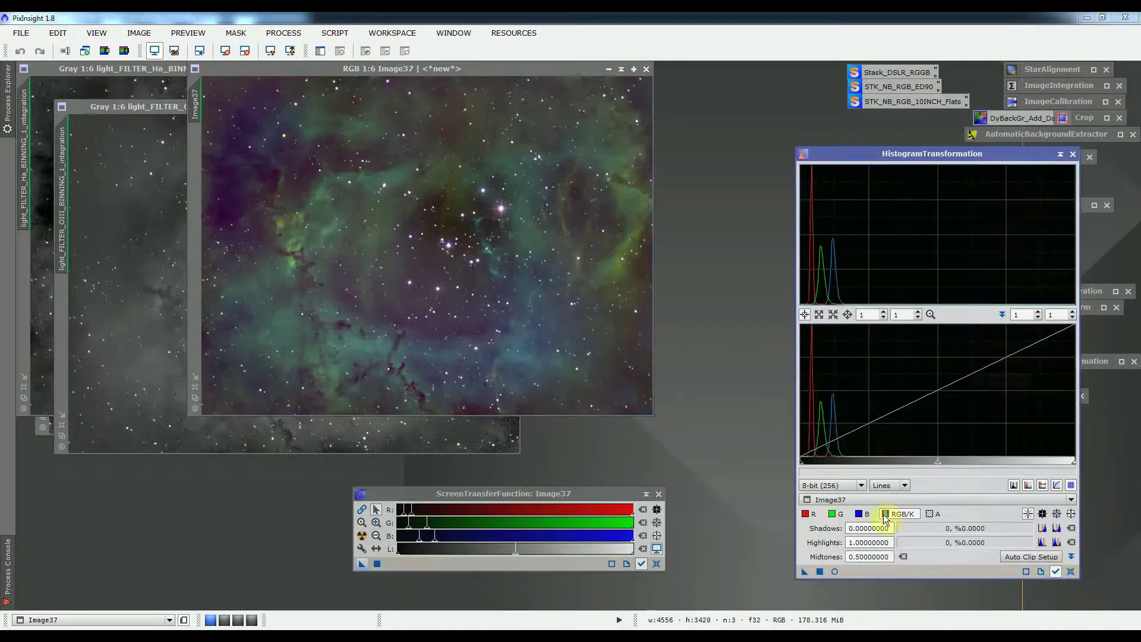
left_click(1055, 571)
left_click_drag(361, 562, 865, 569)
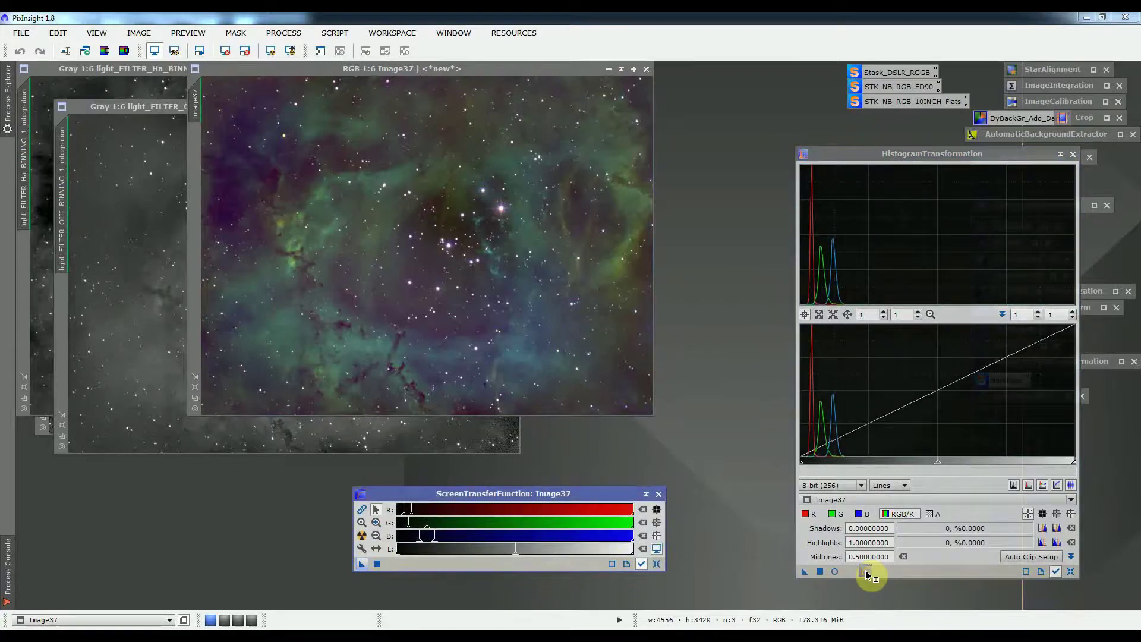
left_click(656, 564)
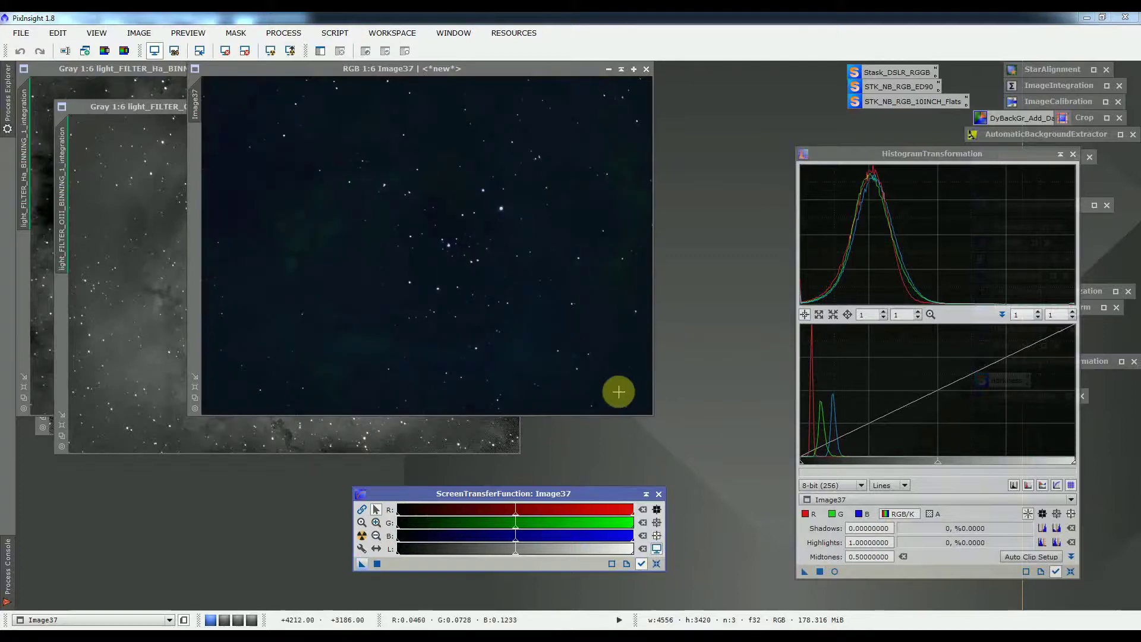
left_click(819, 570)
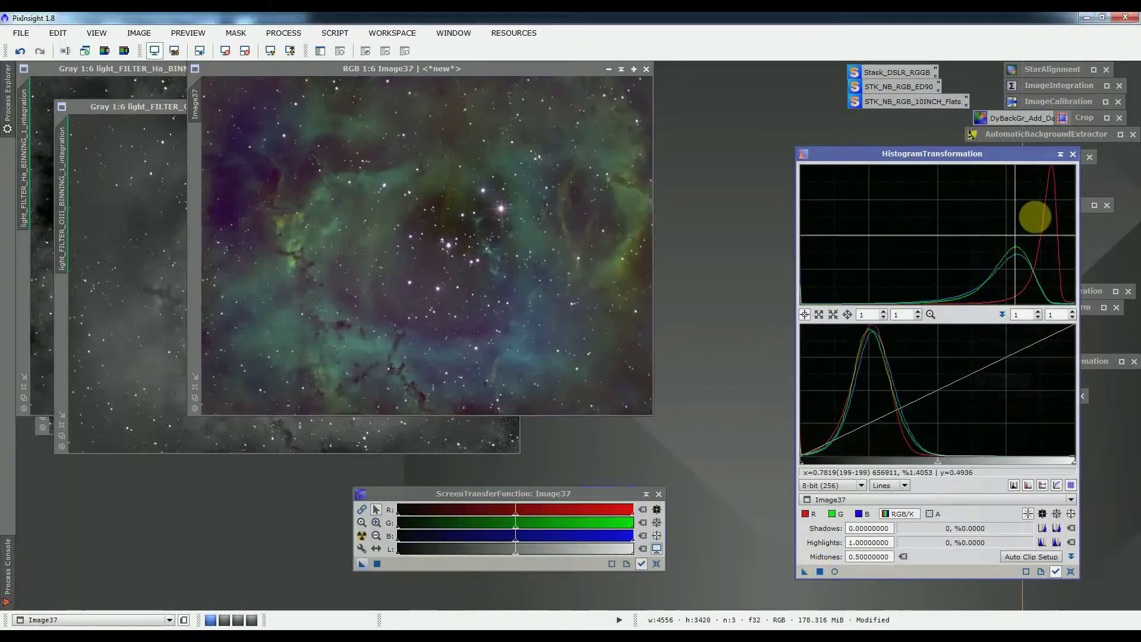
left_click(1059, 154)
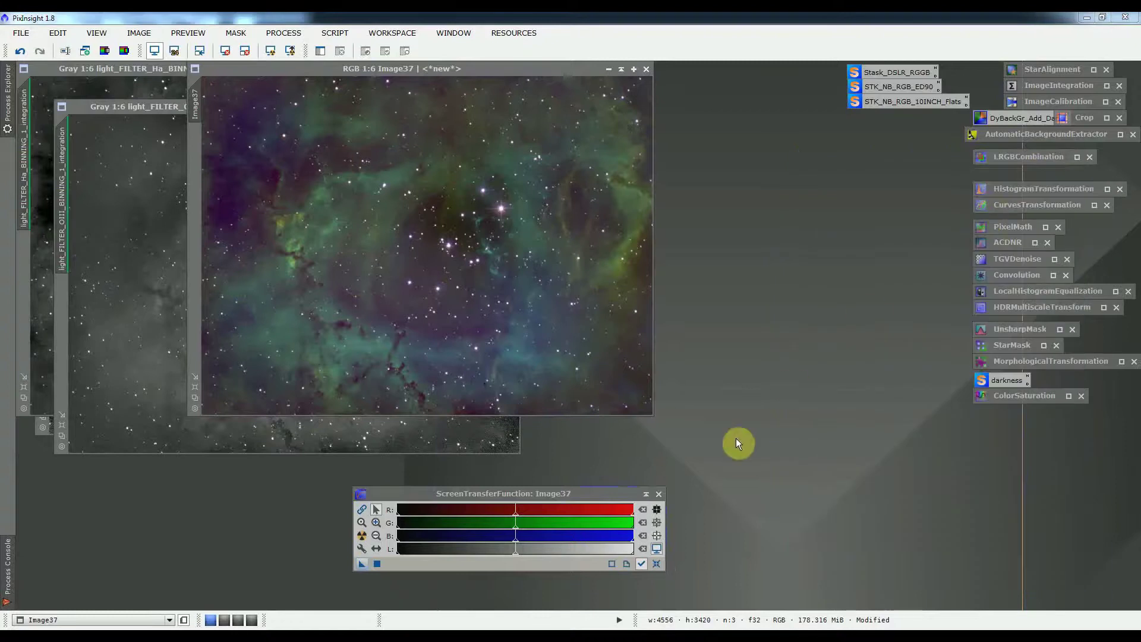
- Iconize the OIII, Ha and SII integration windows, leaving only Image37 open
left_click(646, 494)
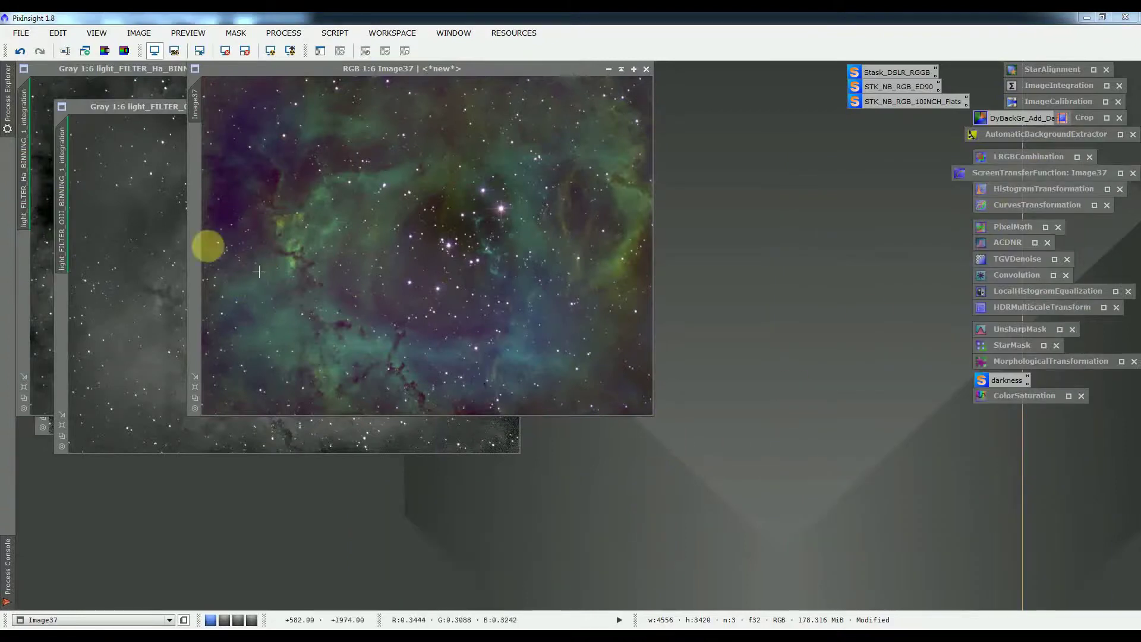
left_click(183, 227)
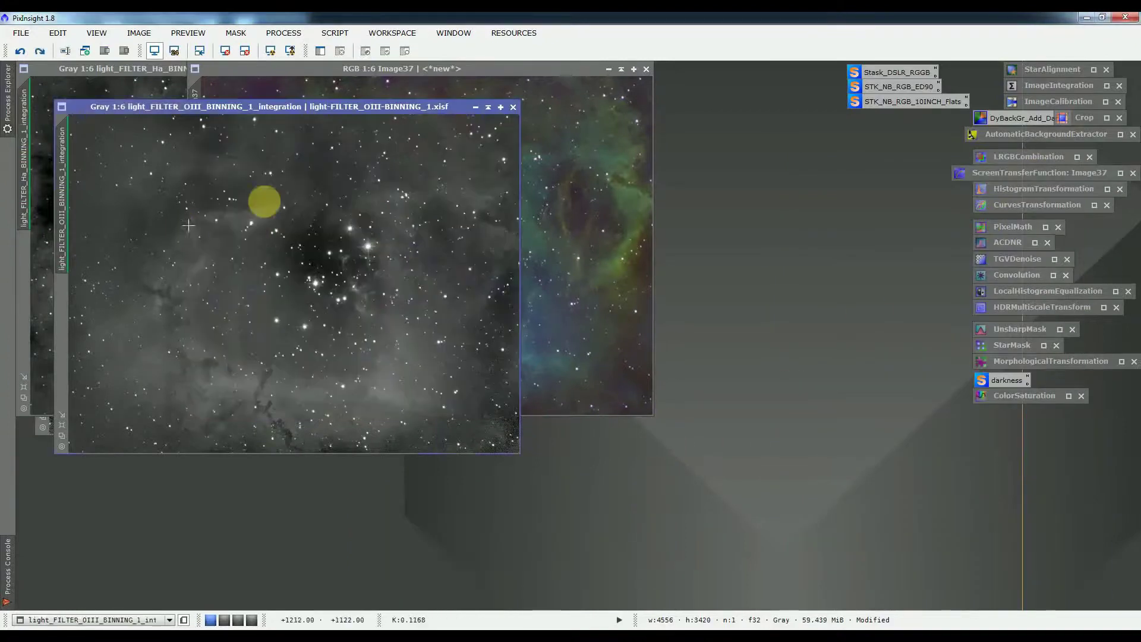
left_click(481, 109)
left_click(183, 199)
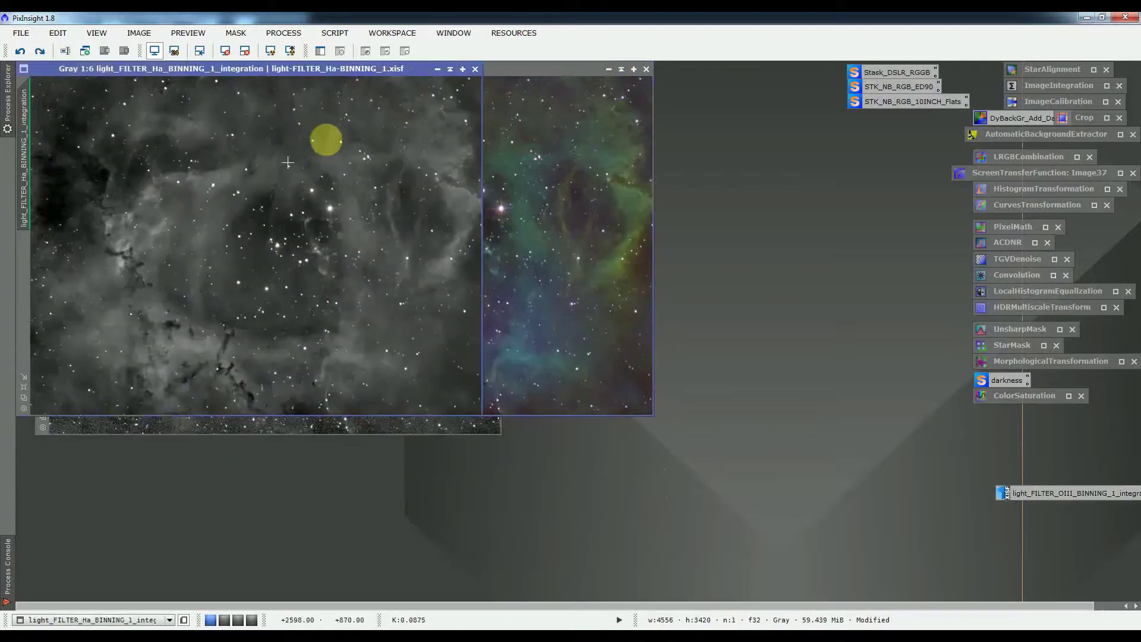
left_click(437, 69)
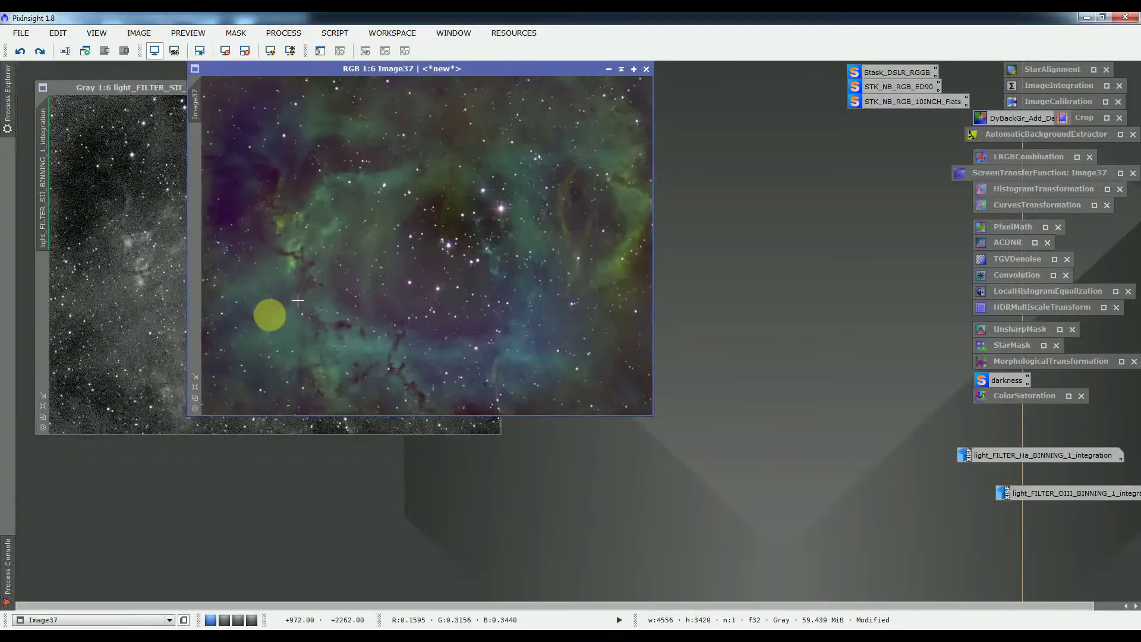
left_click(143, 339)
left_click(457, 88)
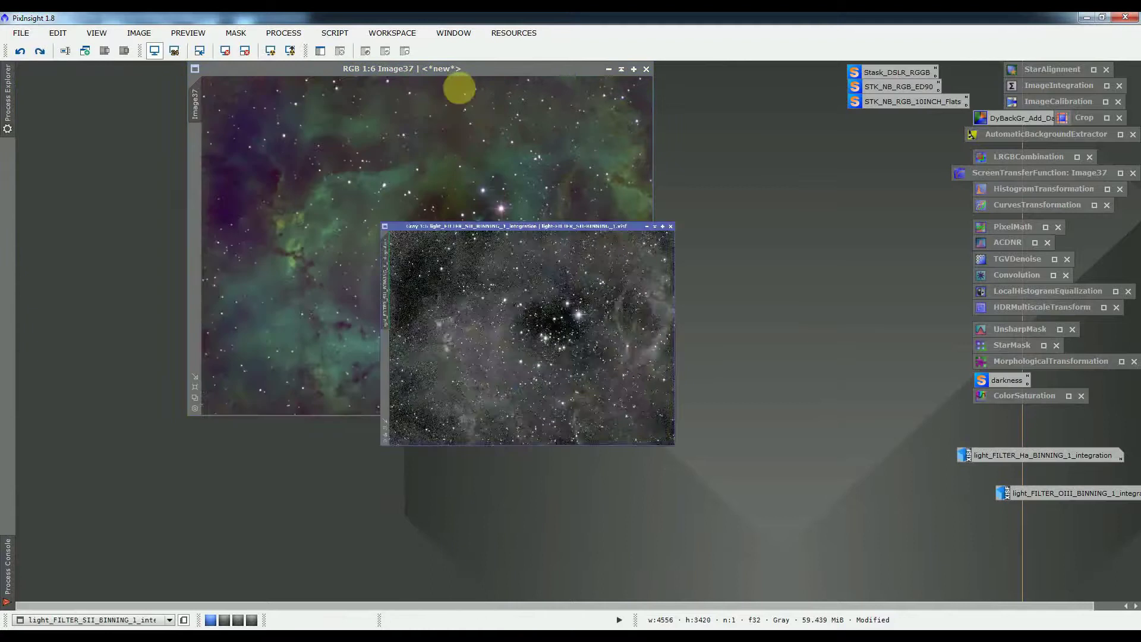
scroll(478, 198, "up", 1)
scroll(479, 198, "down", 1)
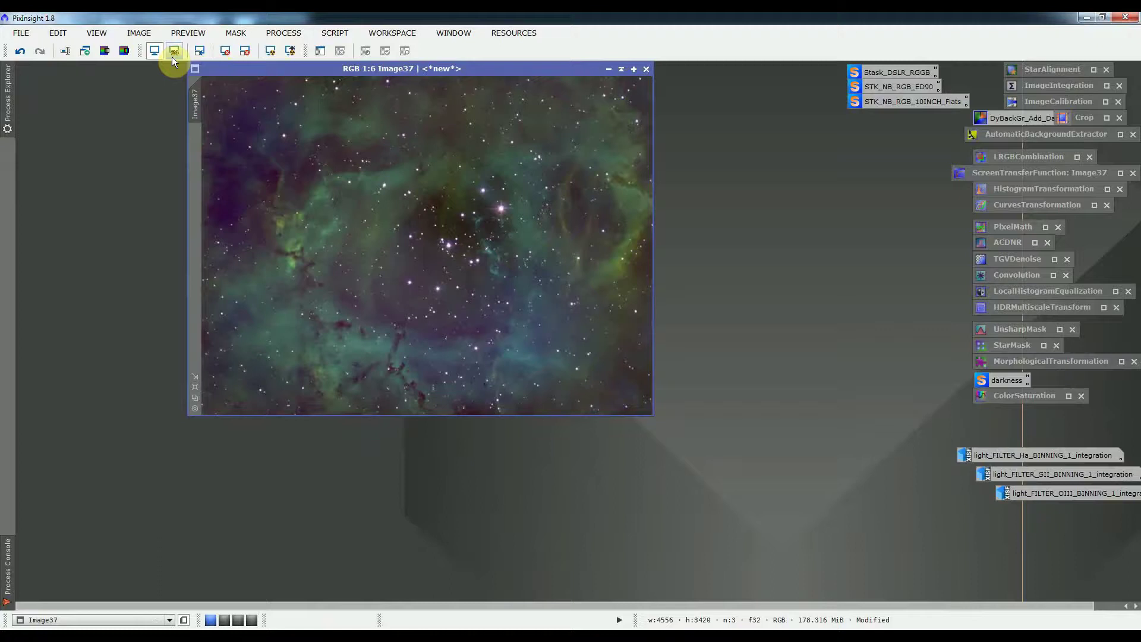
- Use the Extract CIE L* component toolbar button on Image37 to create grayscale Image37_L
left_click(105, 52)
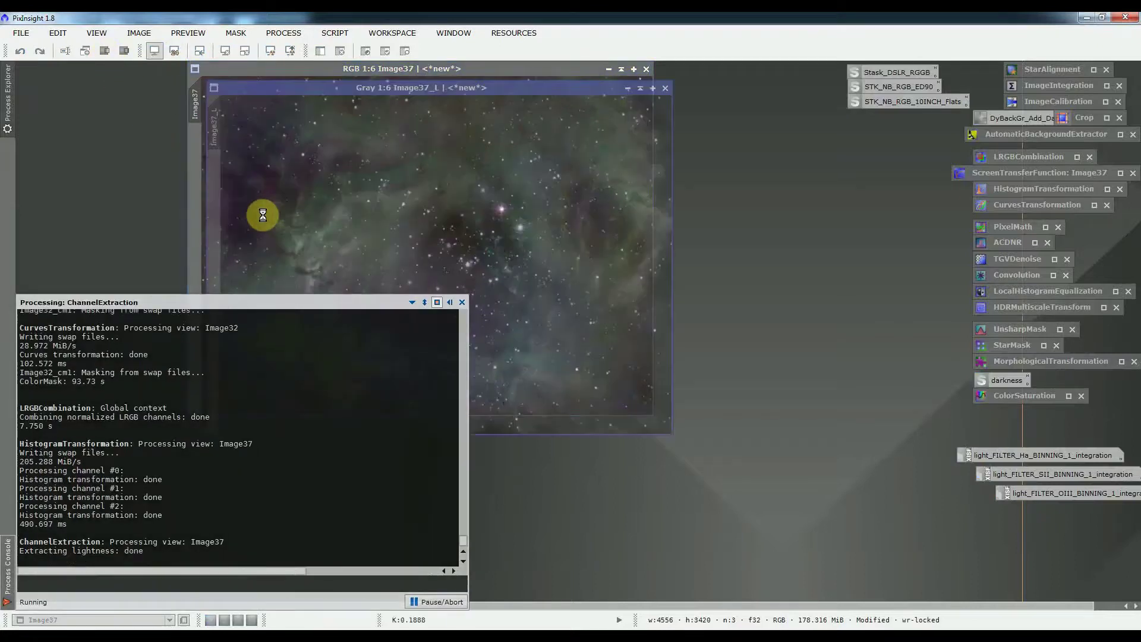
scroll(371, 219, "up", 4)
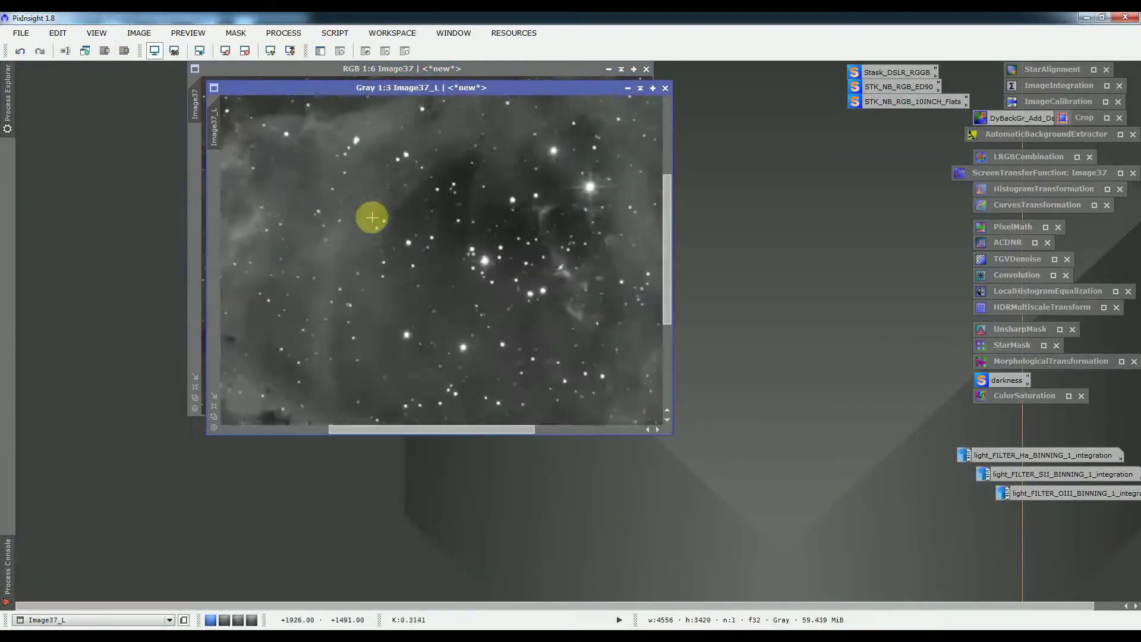
scroll(372, 221, "down", 1)
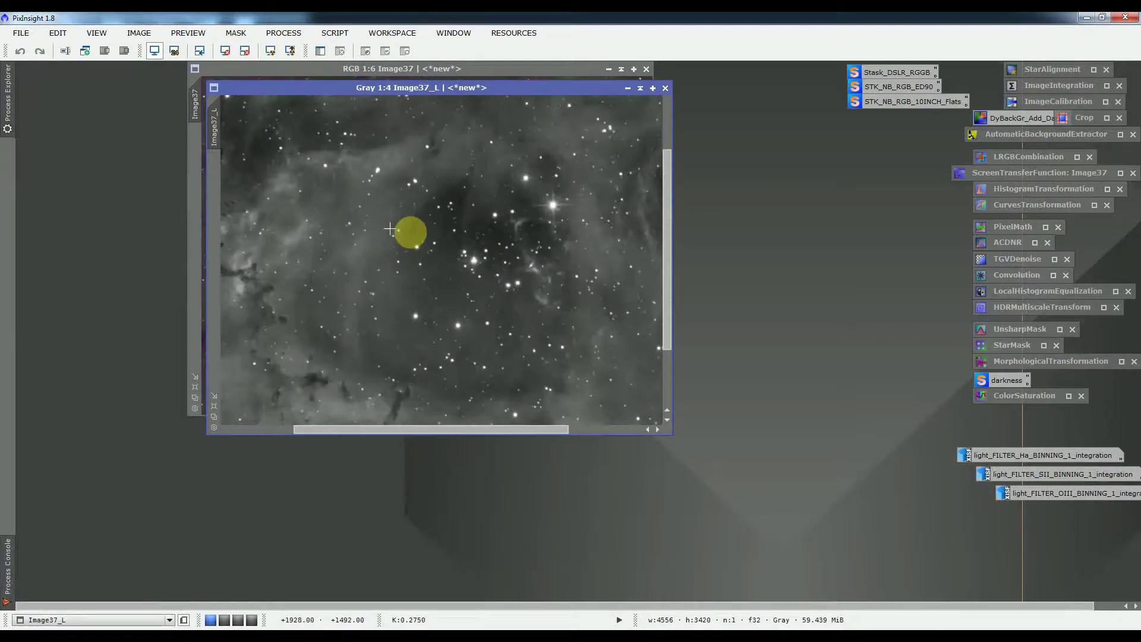
- Apply ACDNR (StdDev 1.0, amount 1.00, 3 iterations) to Image37_L, then close ACDNR
double_click(1001, 245)
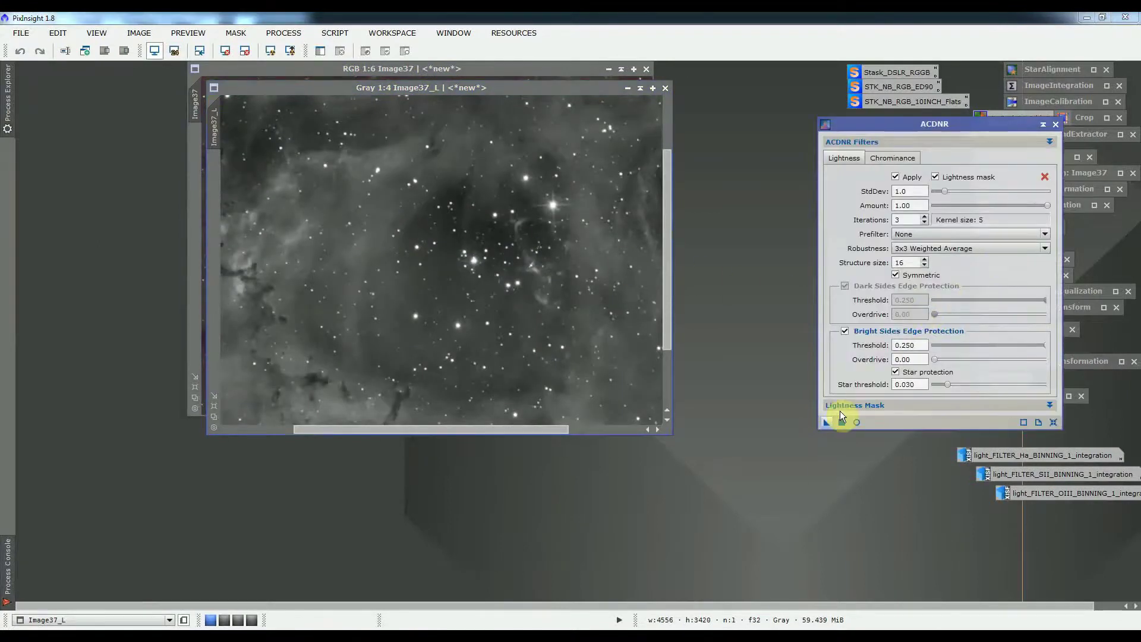
left_click_drag(827, 422, 578, 366)
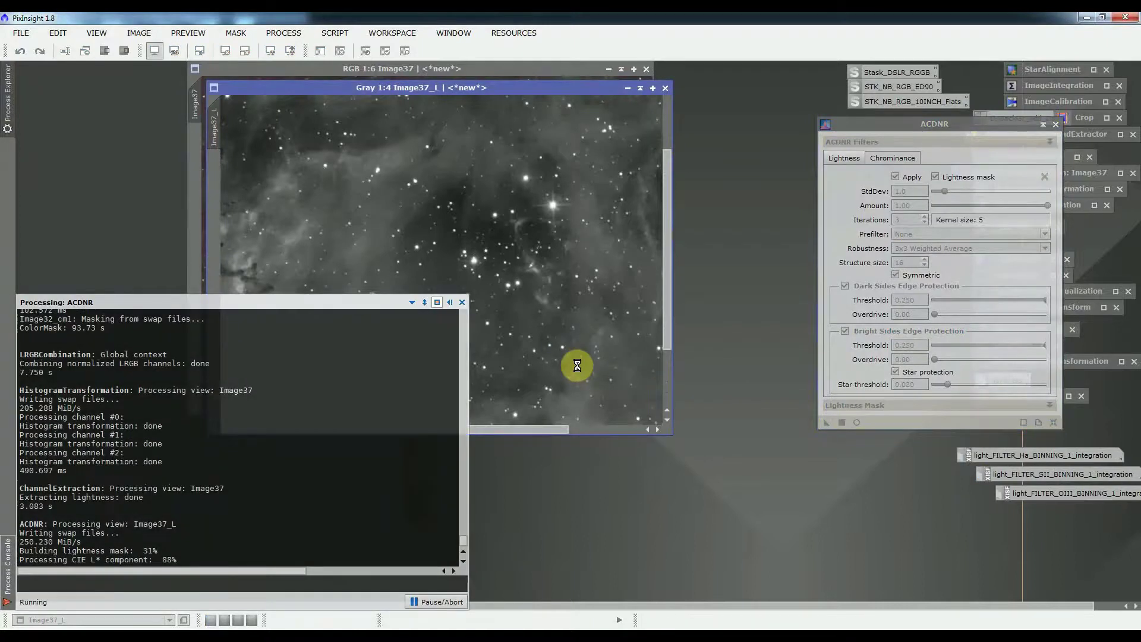
scroll(589, 334, "up", 2)
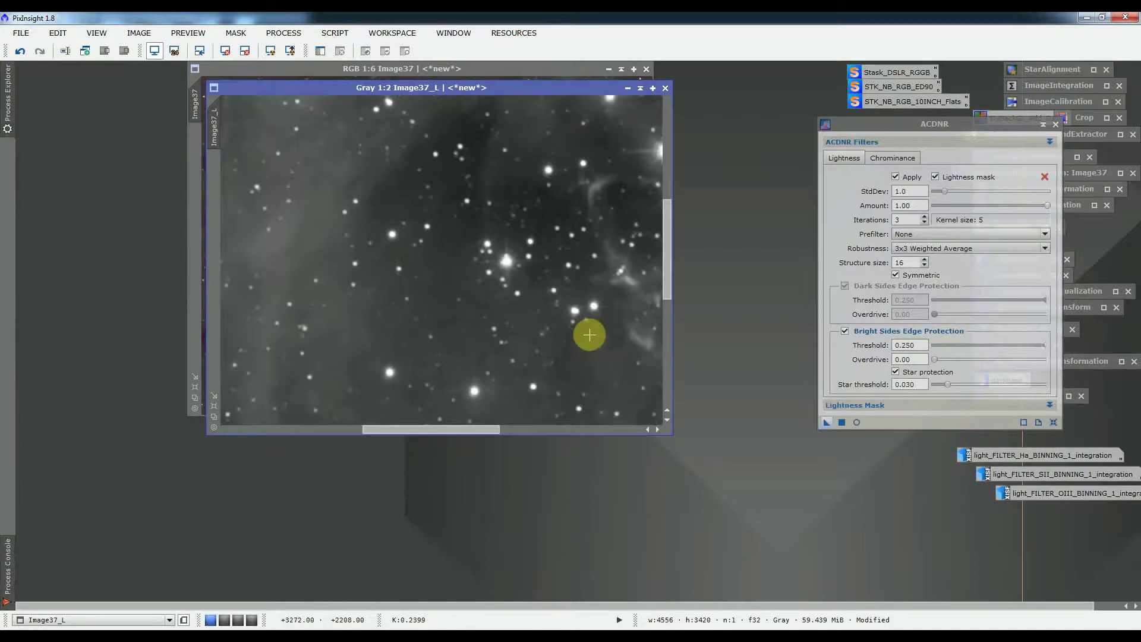
scroll(660, 310, "up", 1)
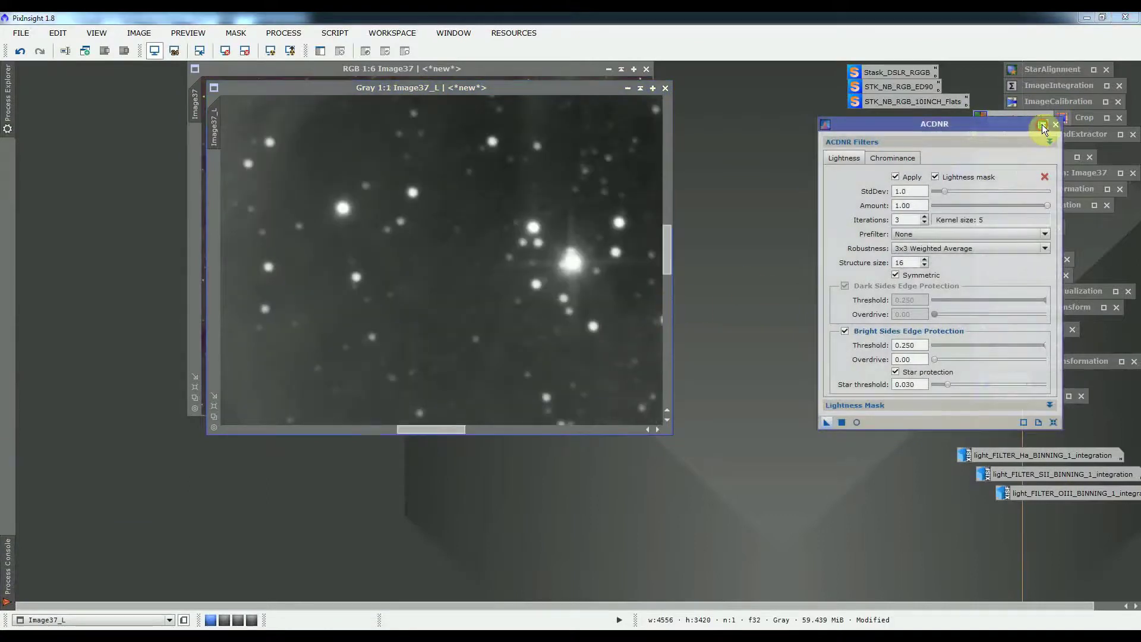
left_click(1042, 124)
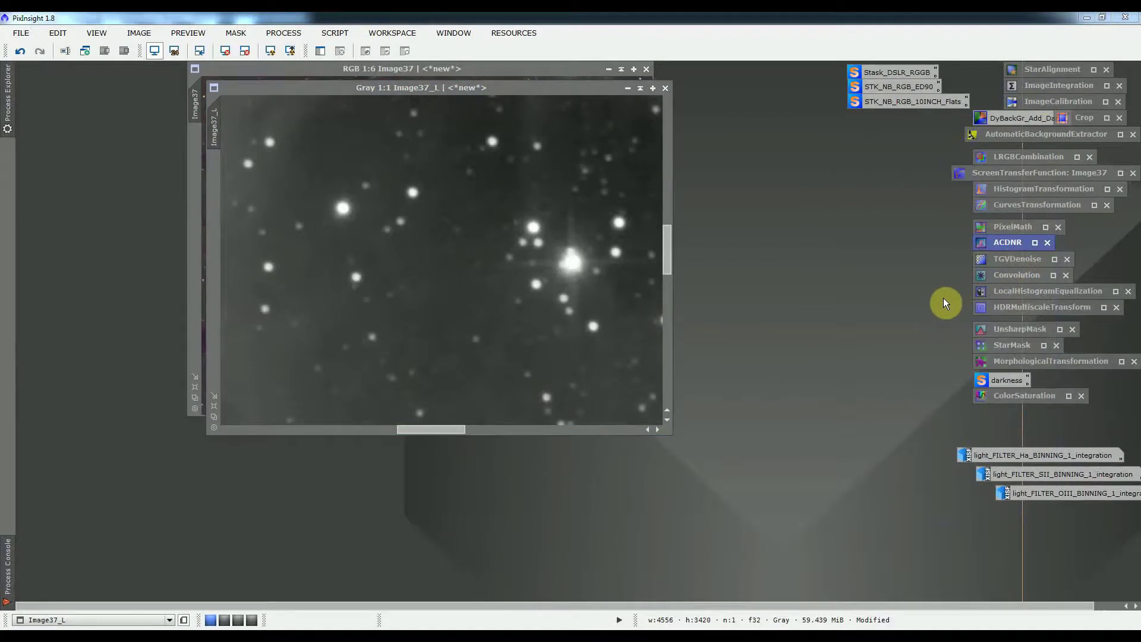
- Sharpen Image37_L with UnsharpMask at StdDev 3.00 and amount 0.66
double_click(994, 330)
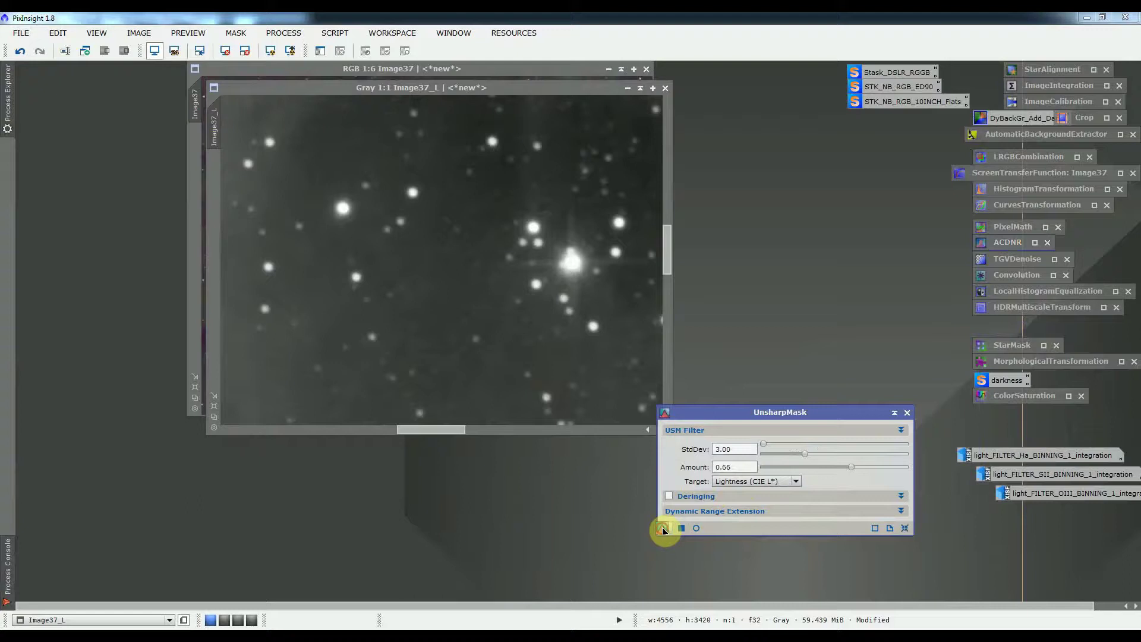
left_click_drag(664, 527, 571, 365)
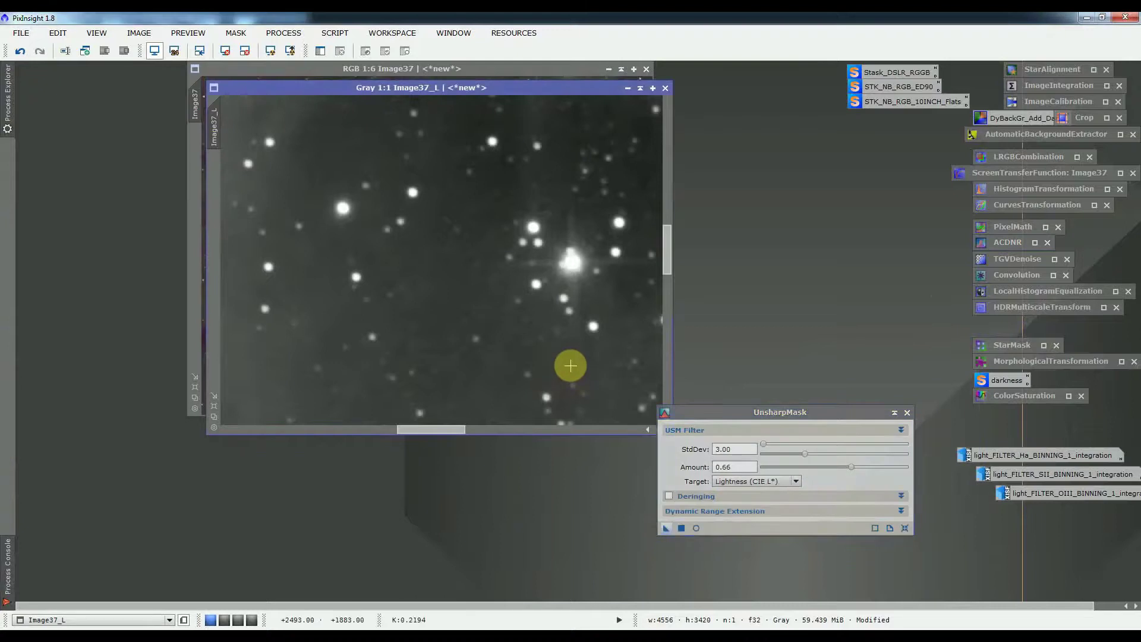
scroll(570, 365, "down", 2)
scroll(571, 365, "down", 3)
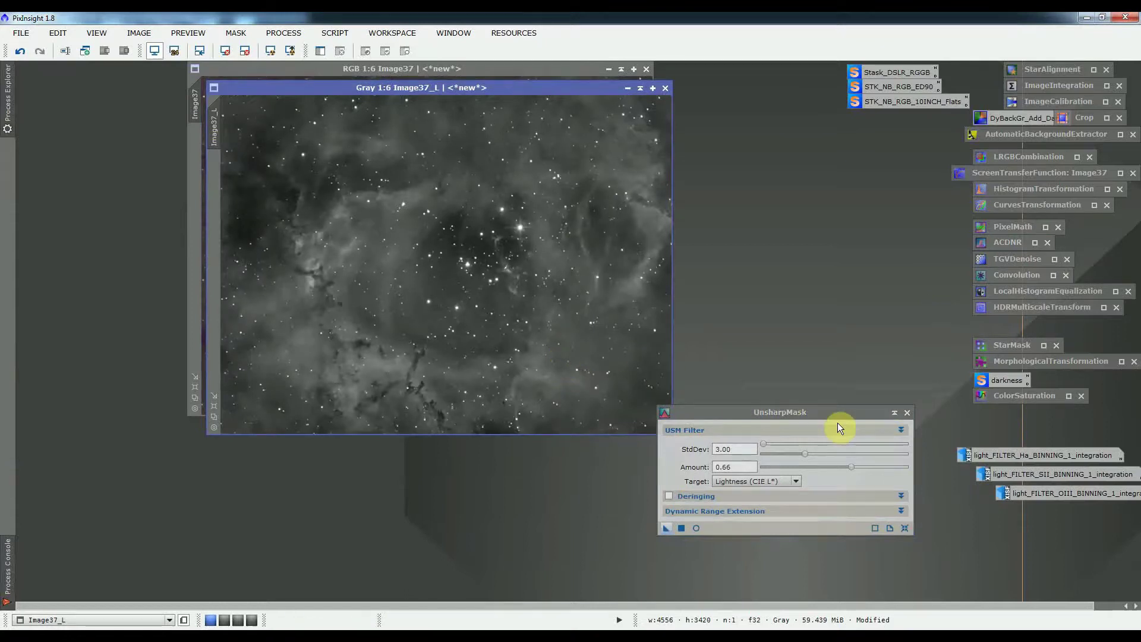
- Iconize UnsharpMask and Image37_L, moving the Image37_L icon to the right
left_click(896, 411)
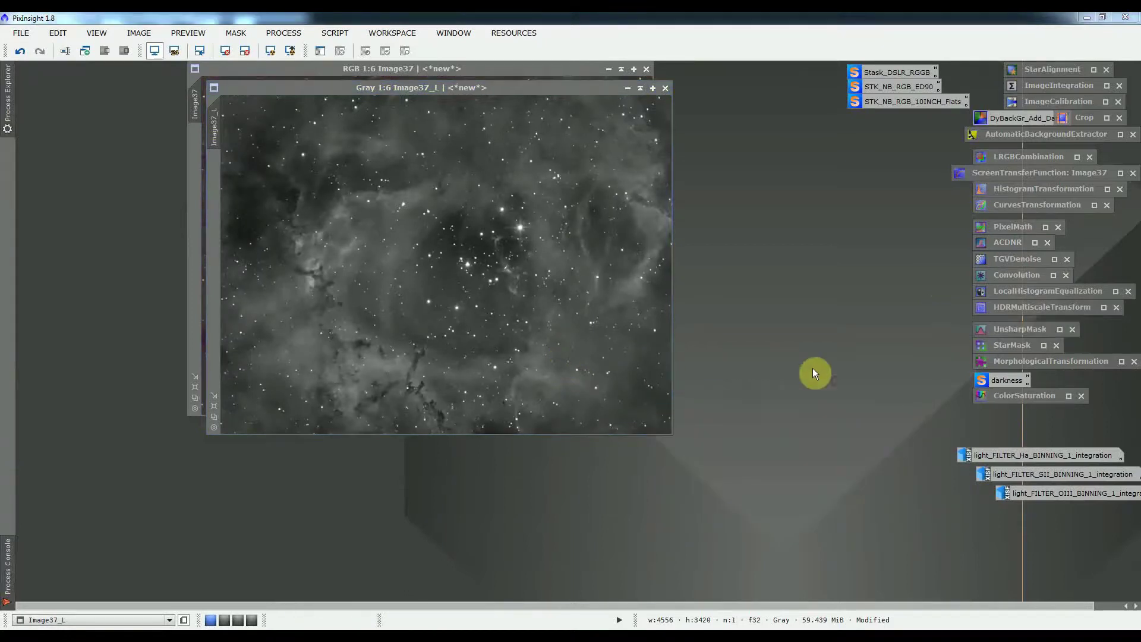
left_click(627, 89)
left_click_drag(484, 262, 897, 188)
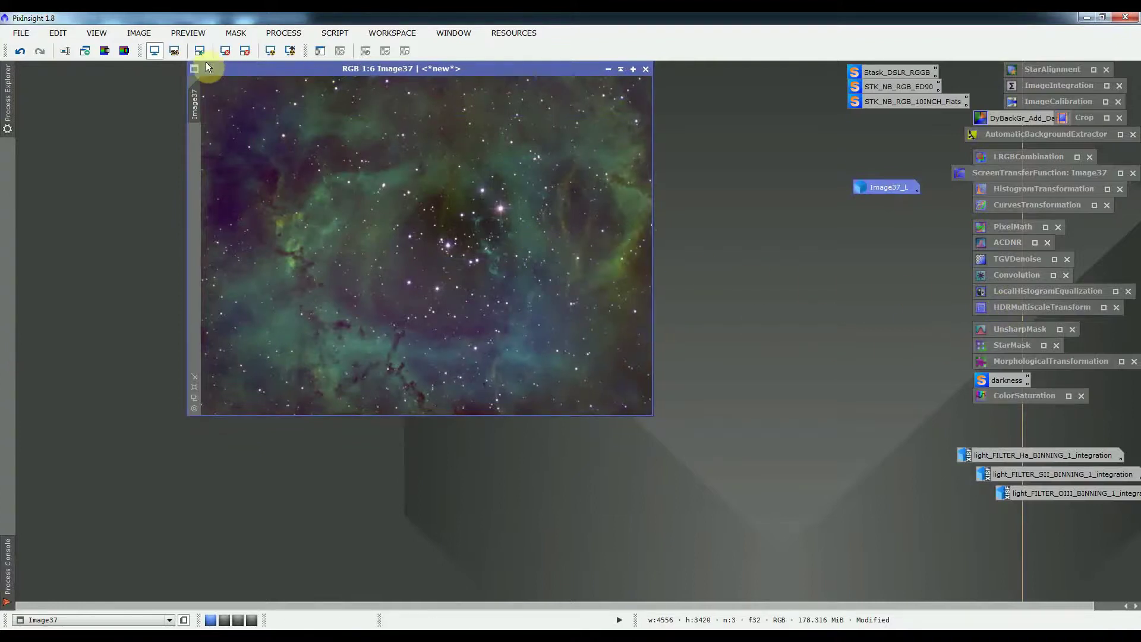
- Split Image37 into Image37_R, _G and _B, iconize the colour original, and bring Image37_R forward
left_click(127, 53)
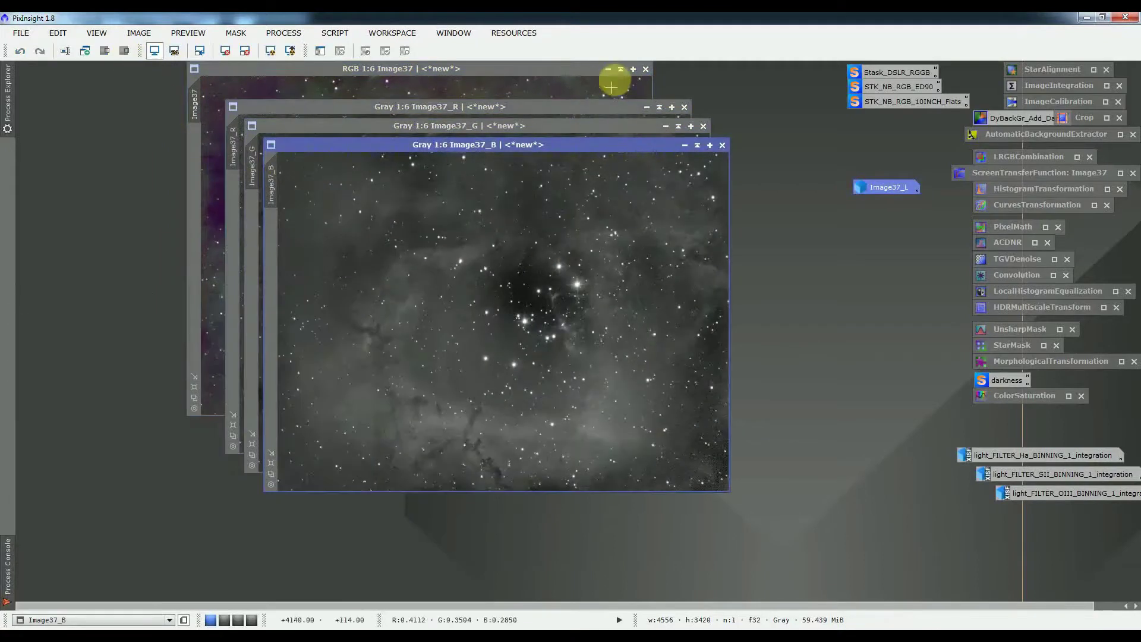
left_click(608, 68)
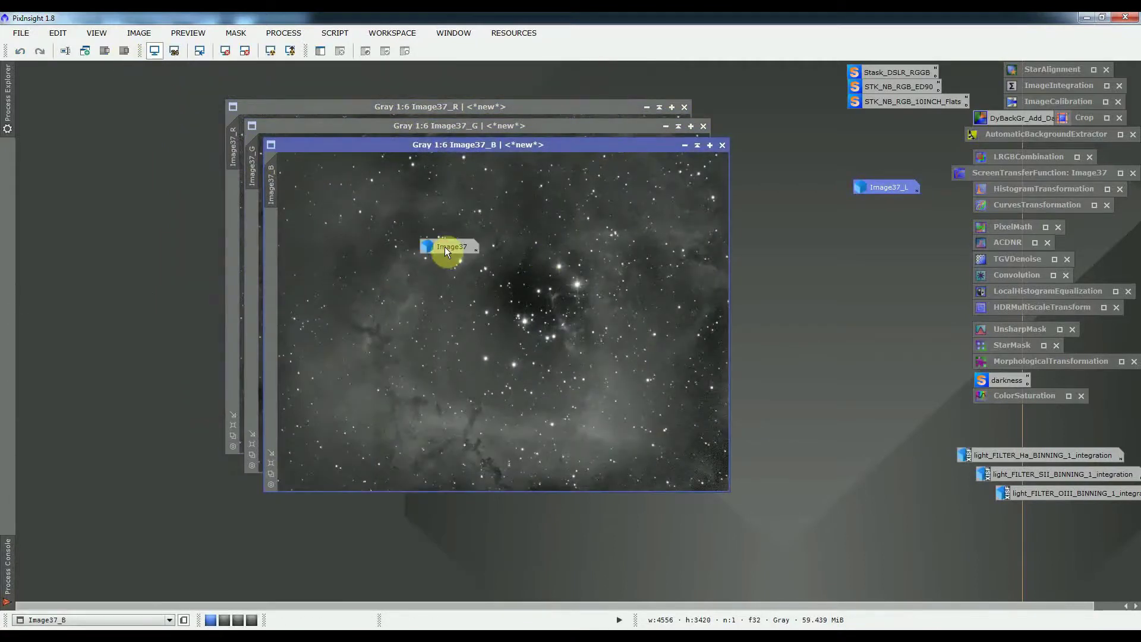
left_click_drag(445, 247, 1008, 514)
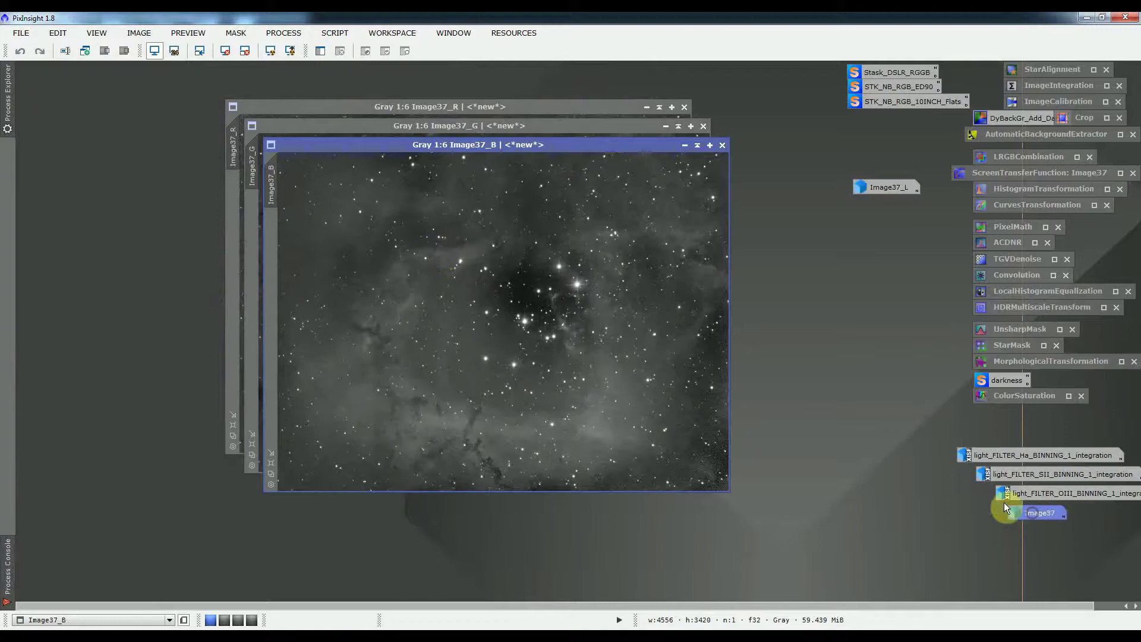
left_click(582, 113)
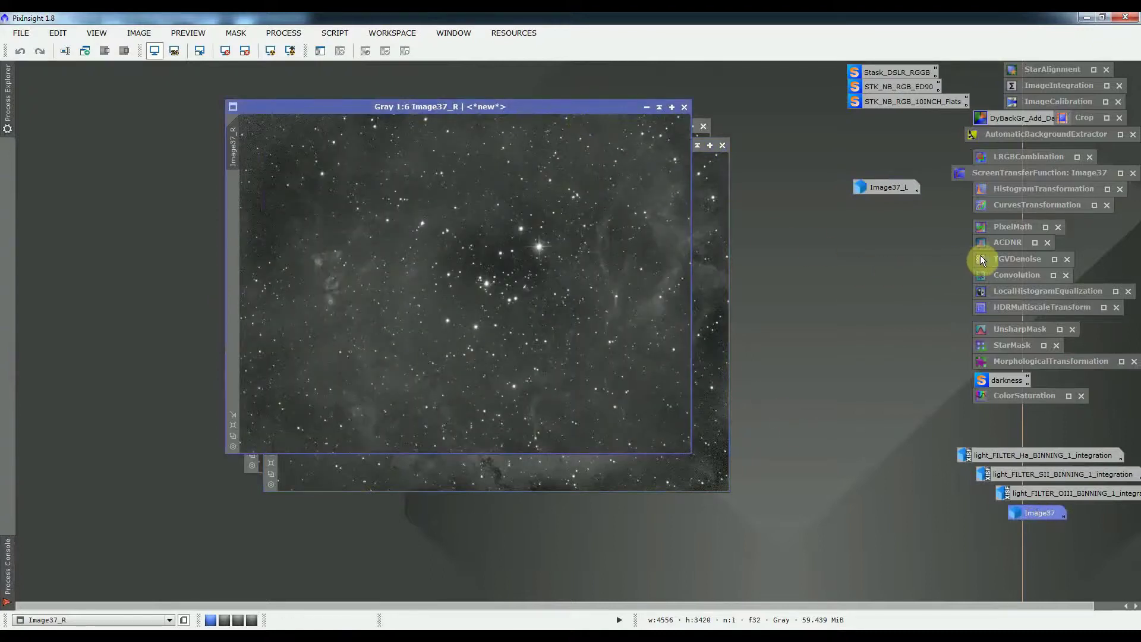
mouse_move(890, 193)
- Apply ACDNR noise reduction to Image37_R, then Image37_B, then Image37_G
double_click(1005, 246)
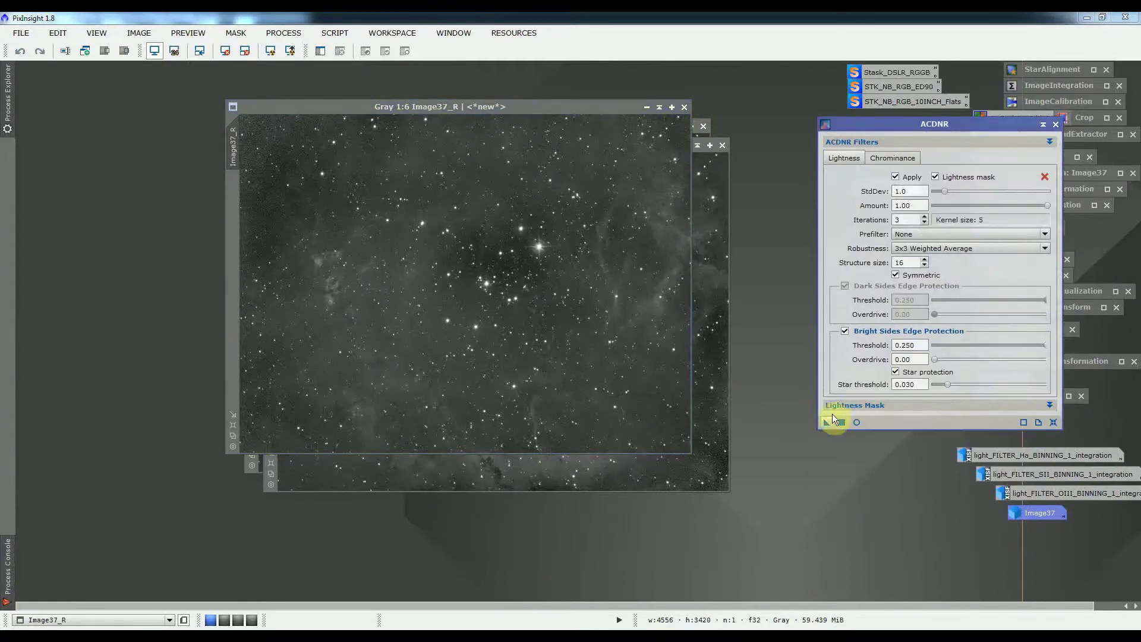
left_click_drag(832, 415, 606, 357)
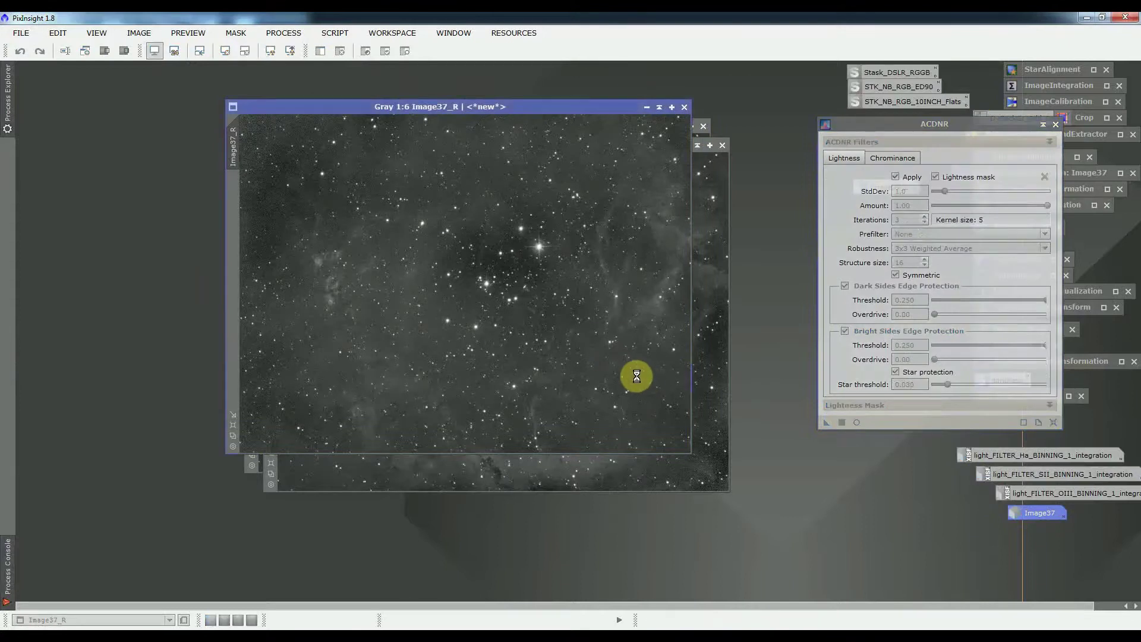
left_click(709, 387)
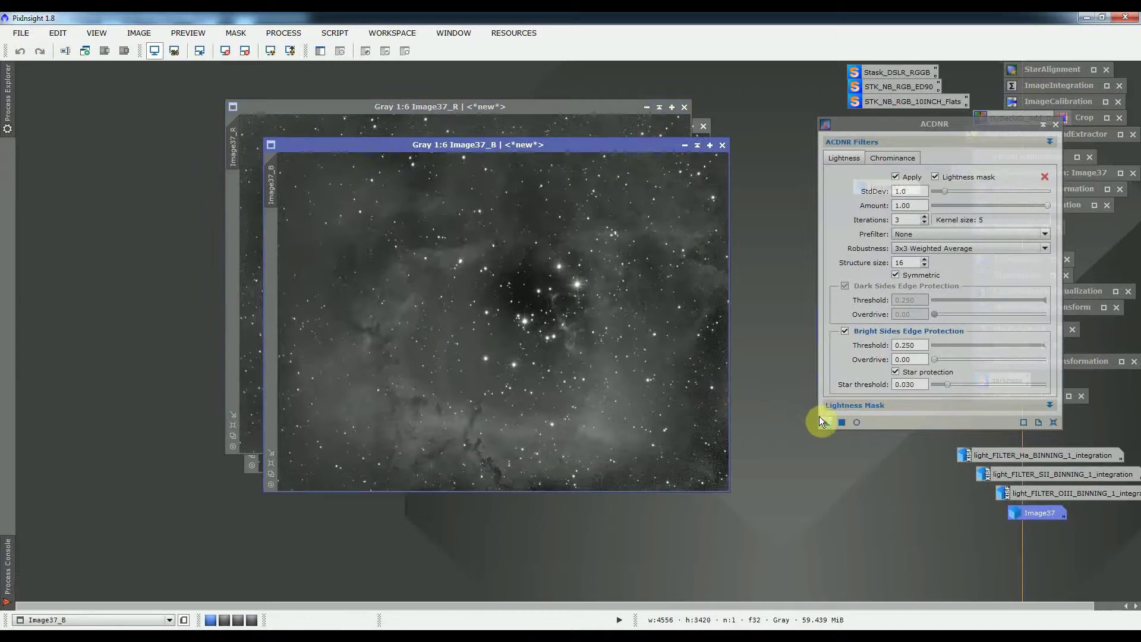
left_click_drag(823, 420, 686, 408)
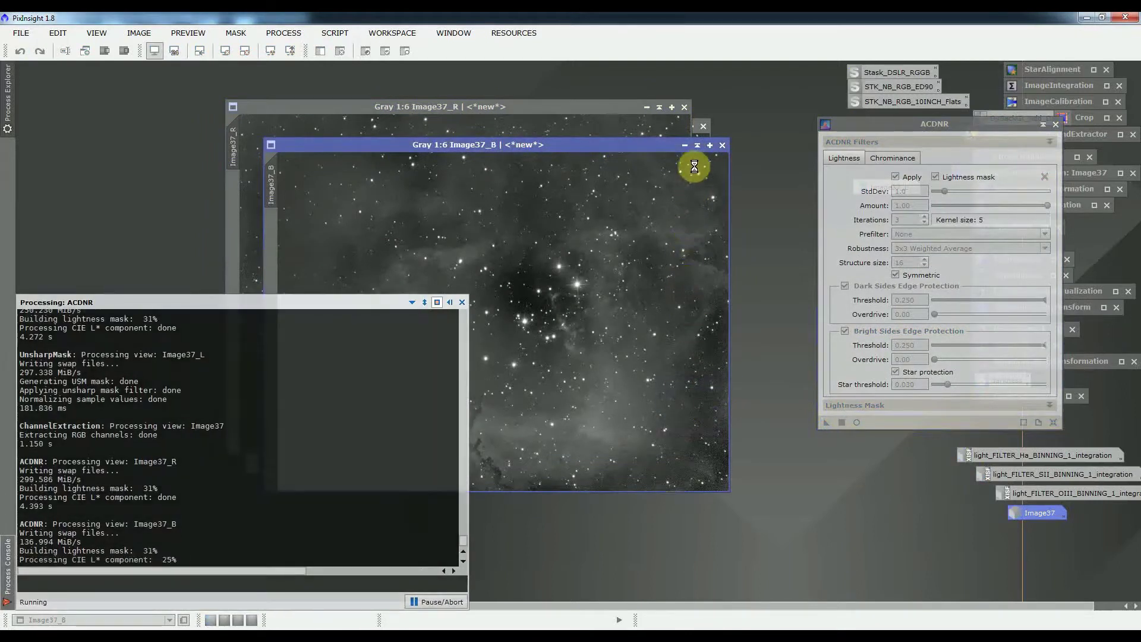
left_click(700, 128)
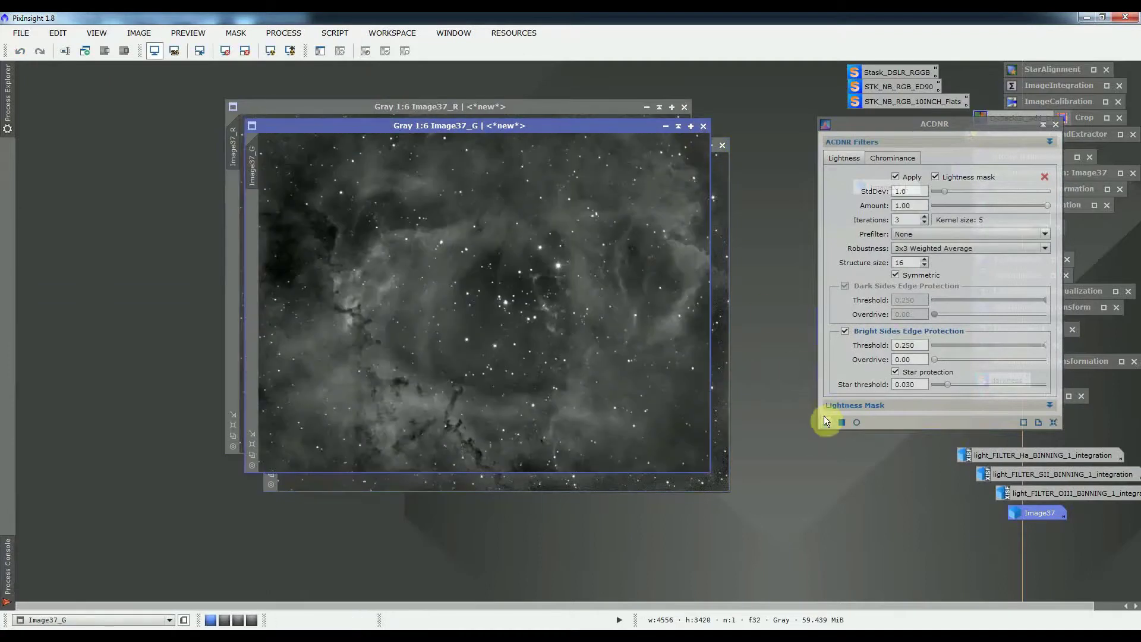
left_click_drag(825, 418, 658, 381)
- Close ACDNR and blur Image37_G and Image37_B with Convolution (StdDev 3.00, Shape 4.25)
left_click(1040, 125)
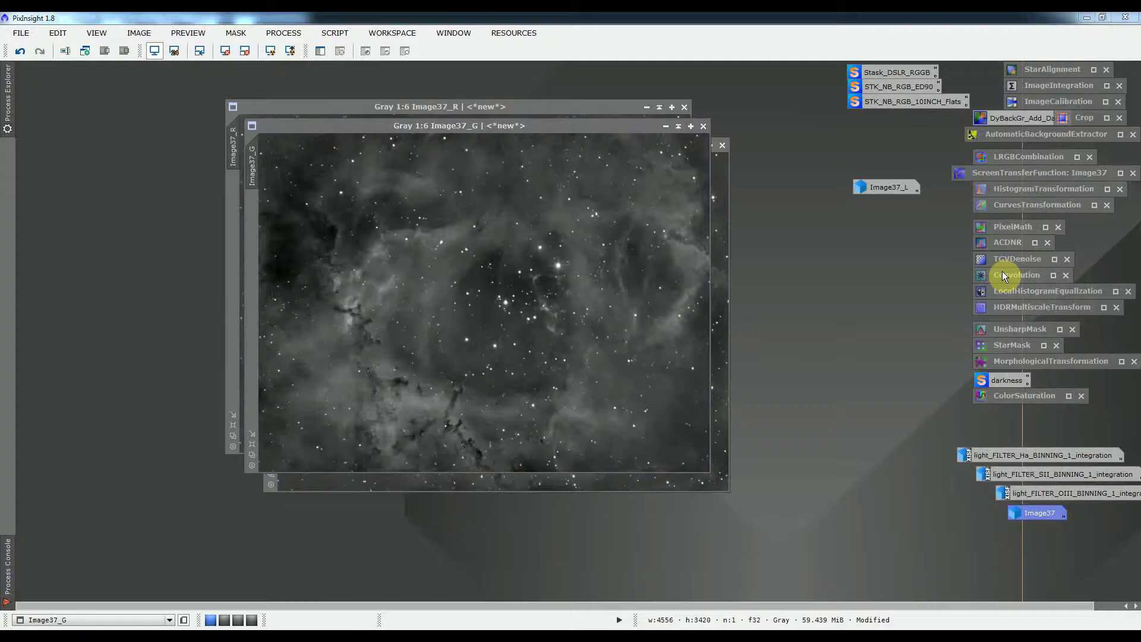
double_click(1001, 275)
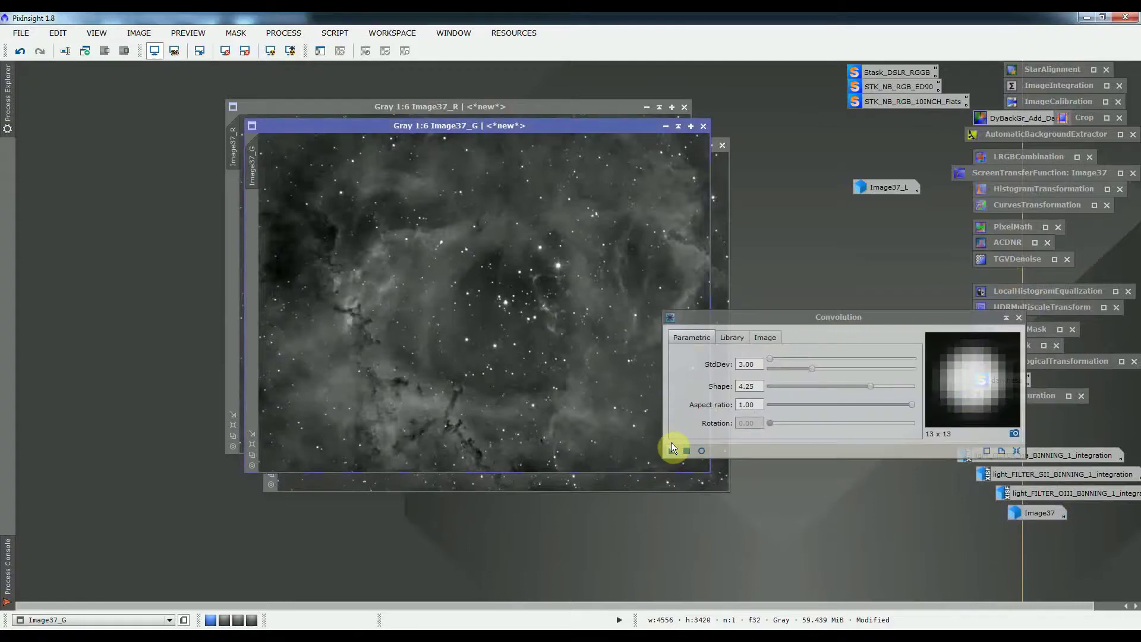
left_click_drag(671, 447, 580, 387)
left_click(715, 299)
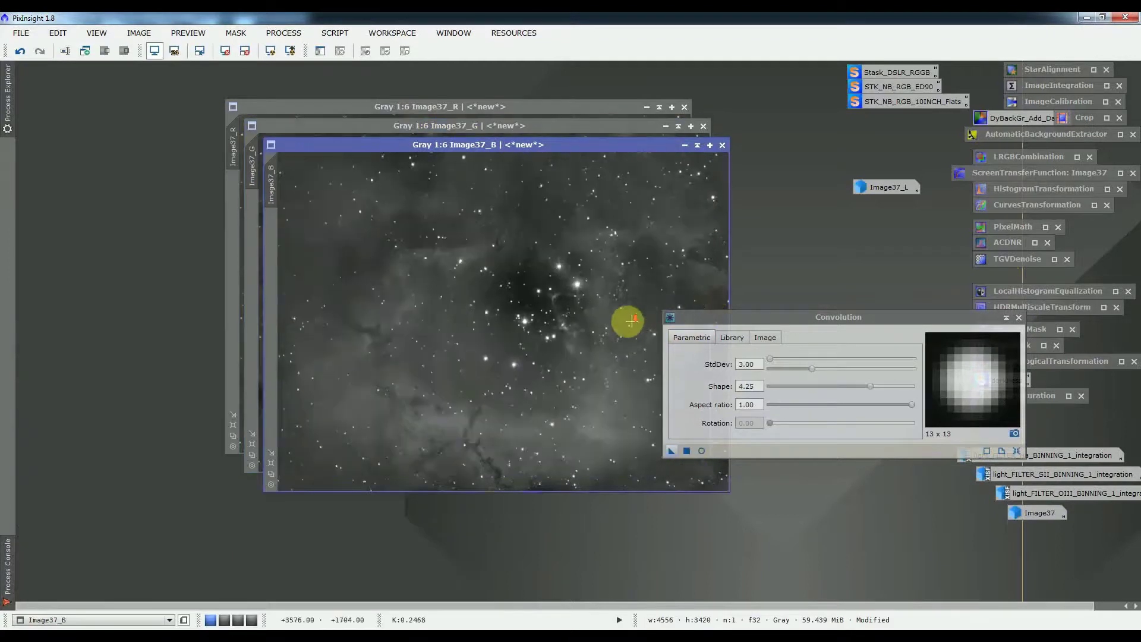
scroll(631, 320, "up", 5)
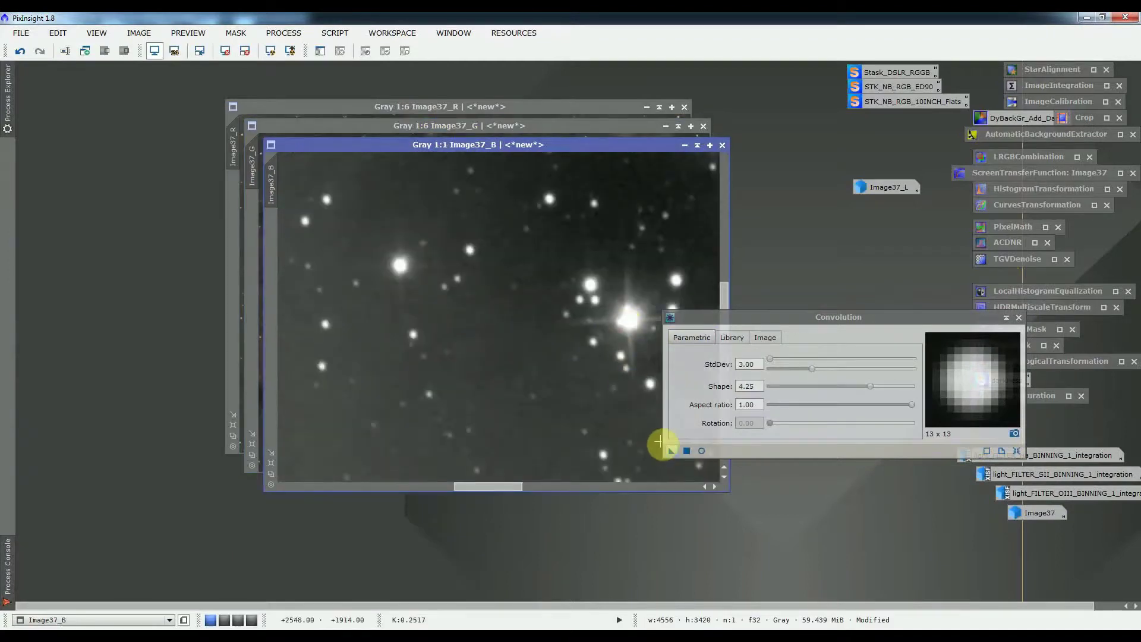
left_click_drag(658, 441, 580, 415)
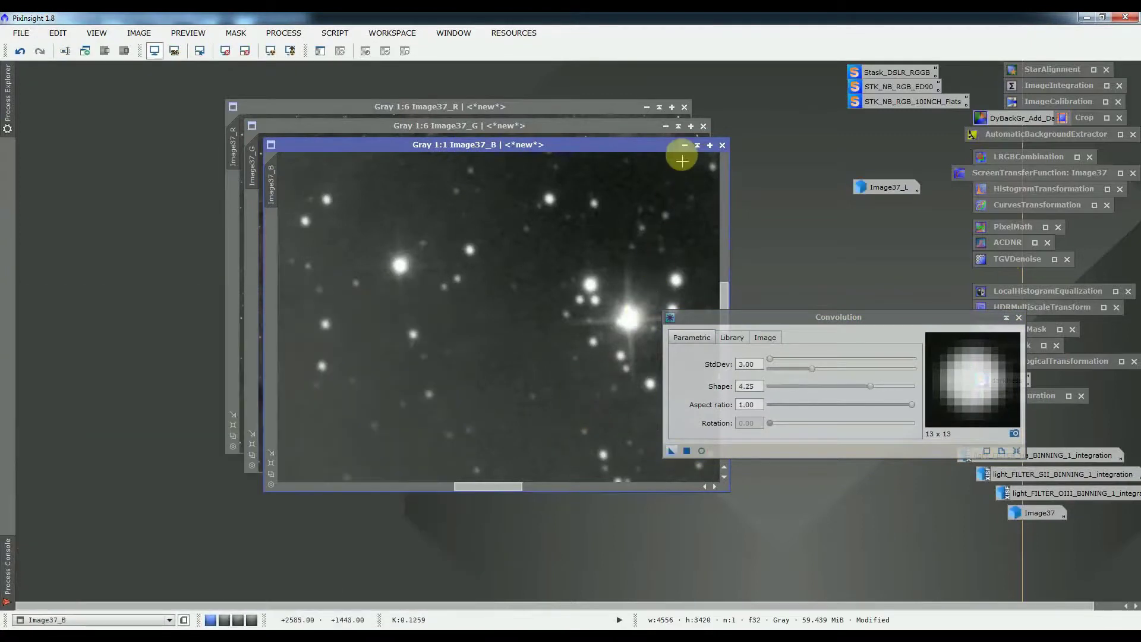
- Blur Image37_R with the same convolution and keep the settings as a process icon
left_click(630, 110)
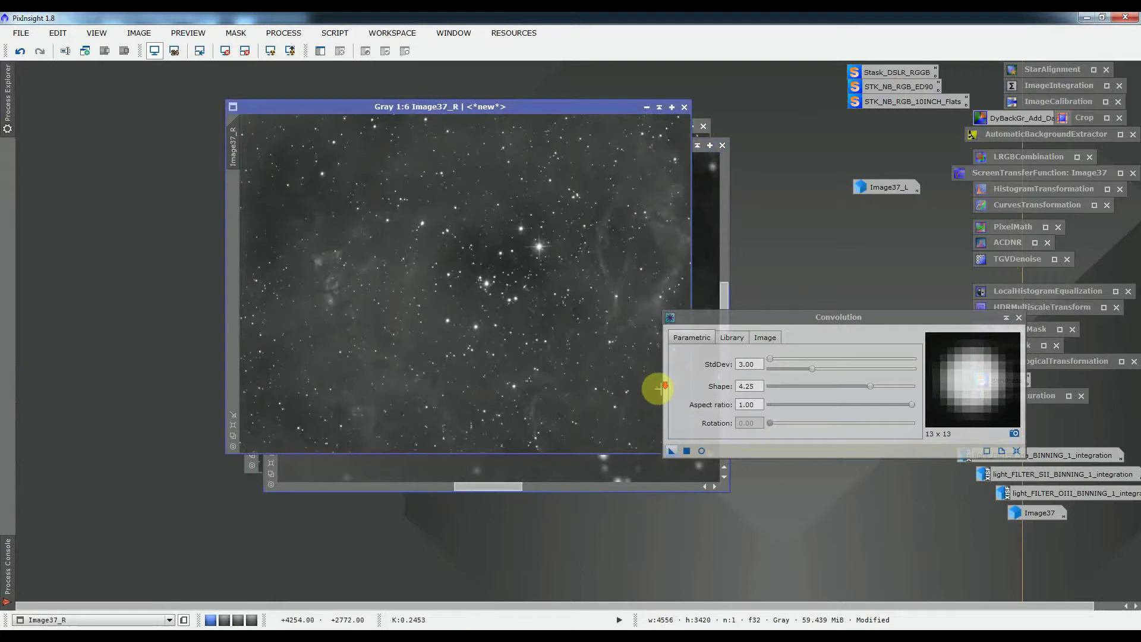
scroll(661, 389, "up", 2)
scroll(660, 441, "up", 3)
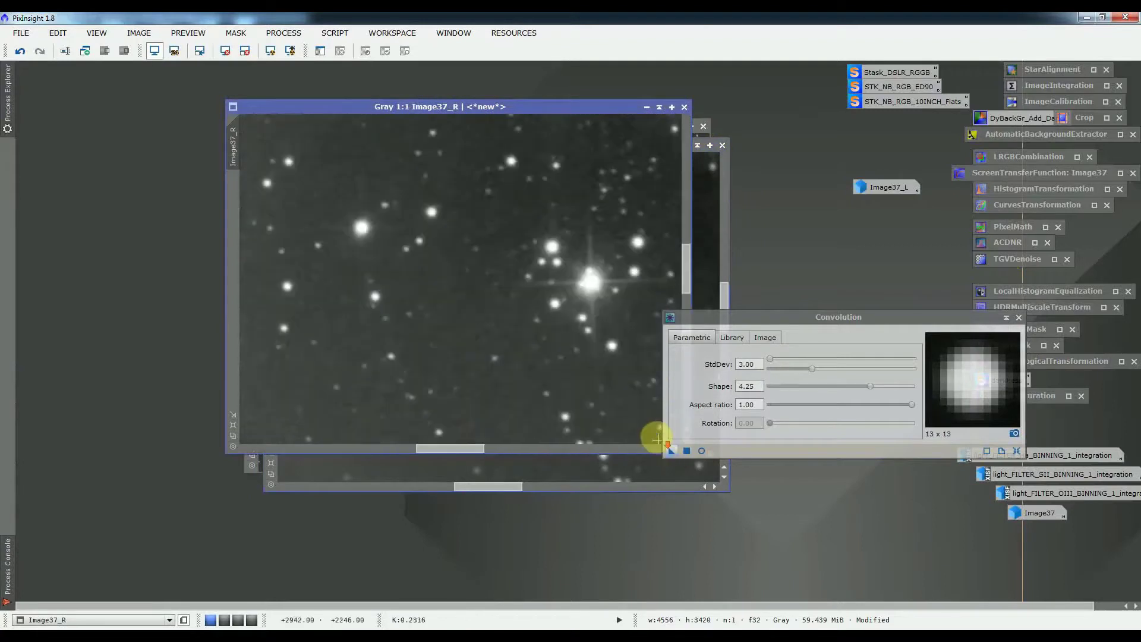
left_click_drag(664, 447, 633, 414)
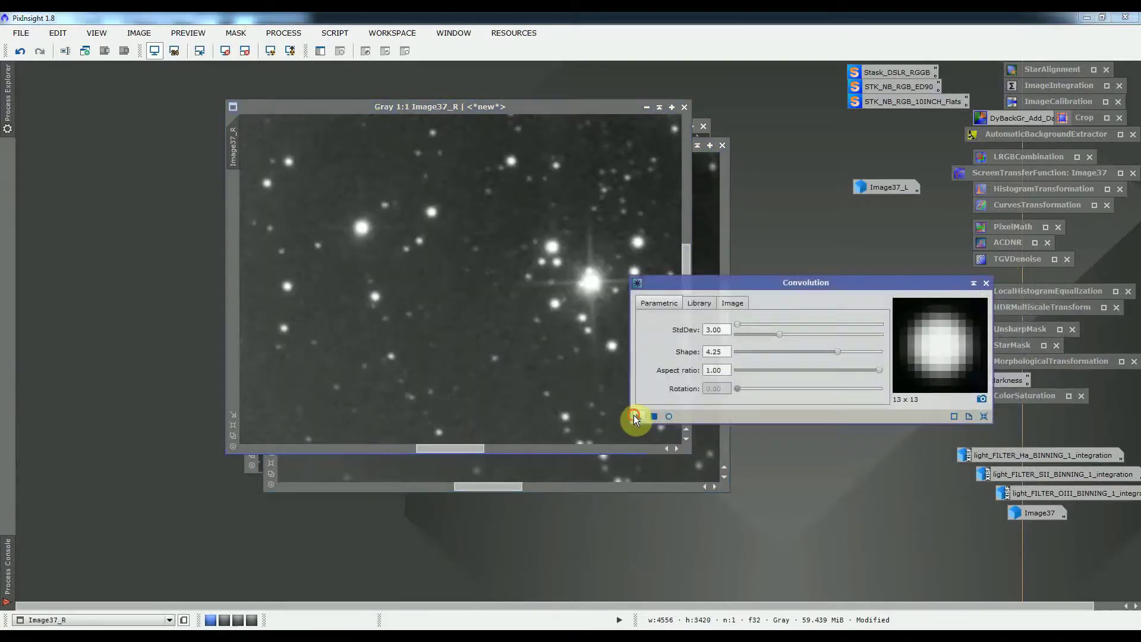
left_click(634, 415)
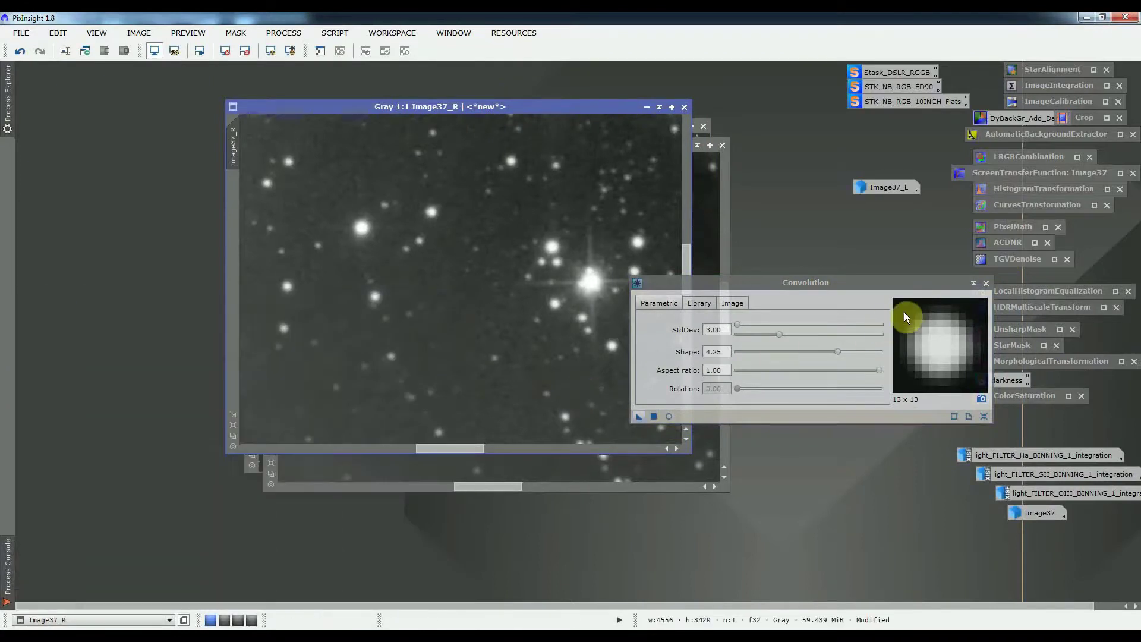
left_click(972, 284)
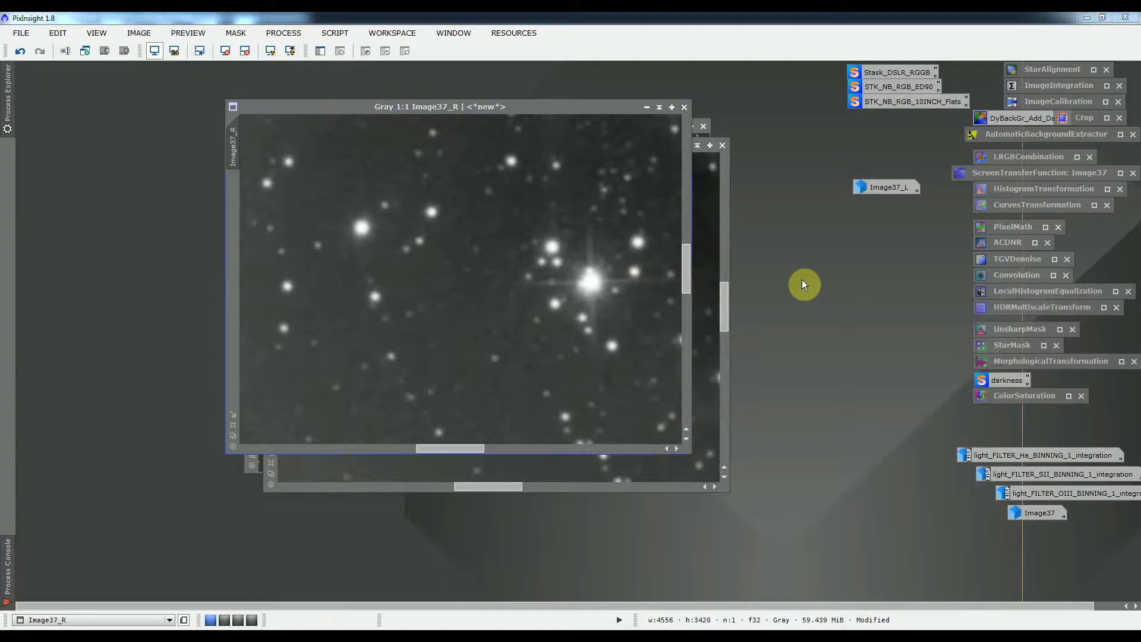
- Store the screen-stretch settings as an icon and reset LRGBCombination's channel sources
double_click(1001, 176)
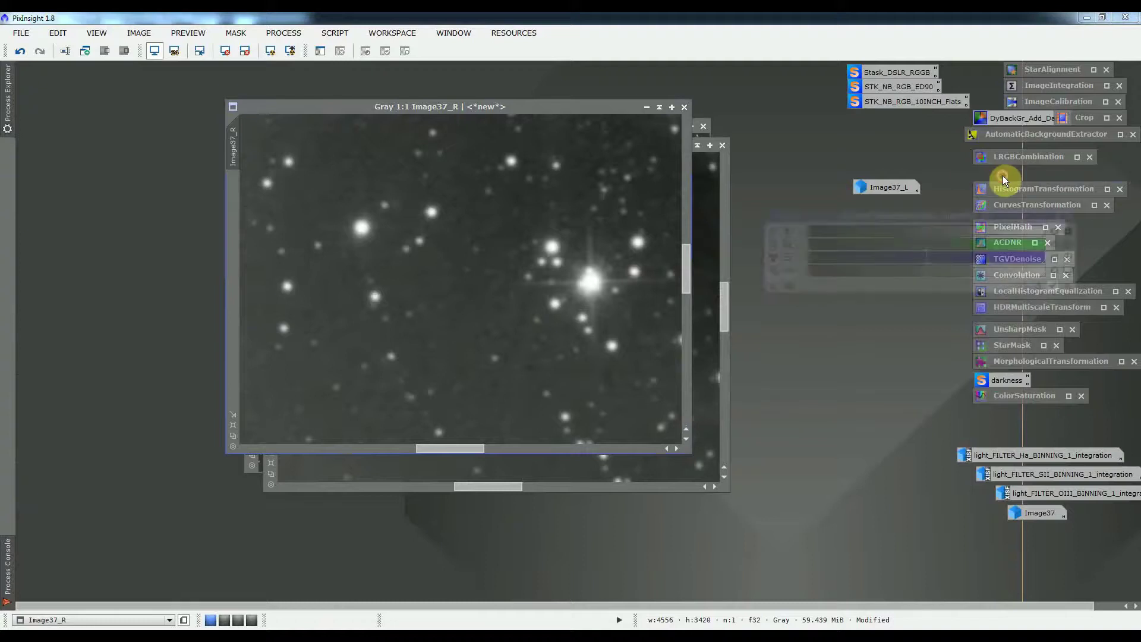
left_click(646, 494)
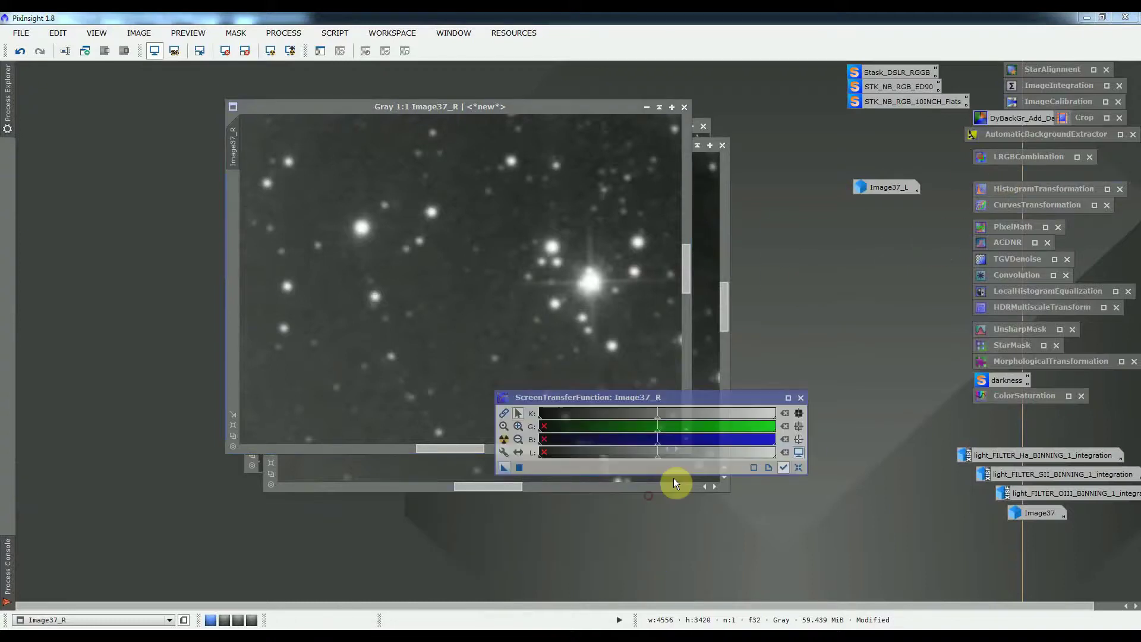
double_click(1008, 159)
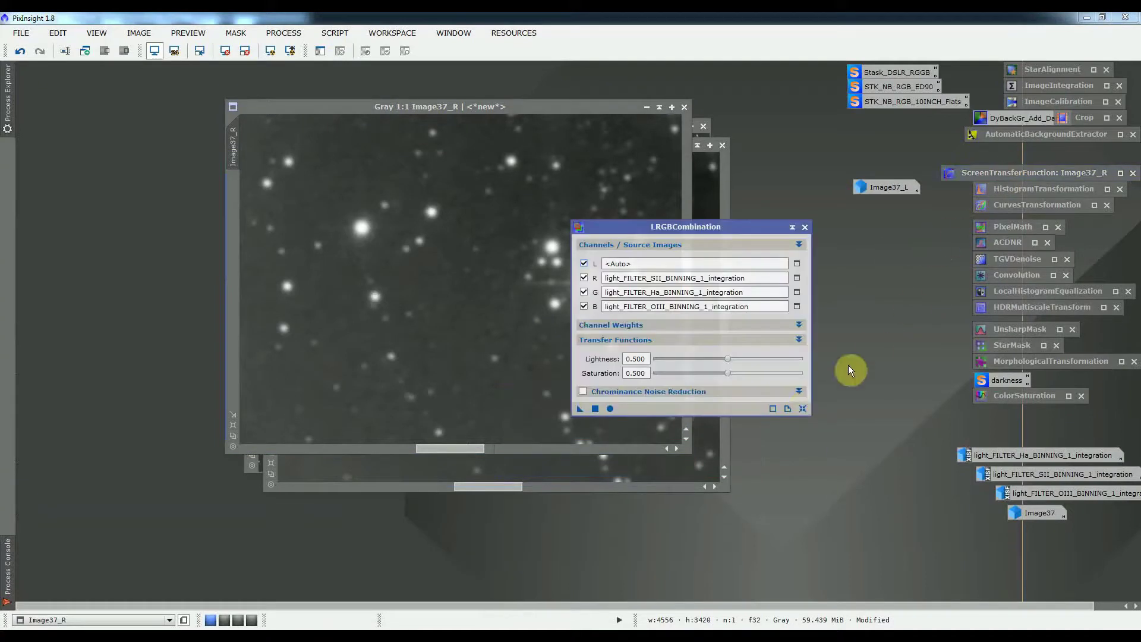
left_click(802, 408)
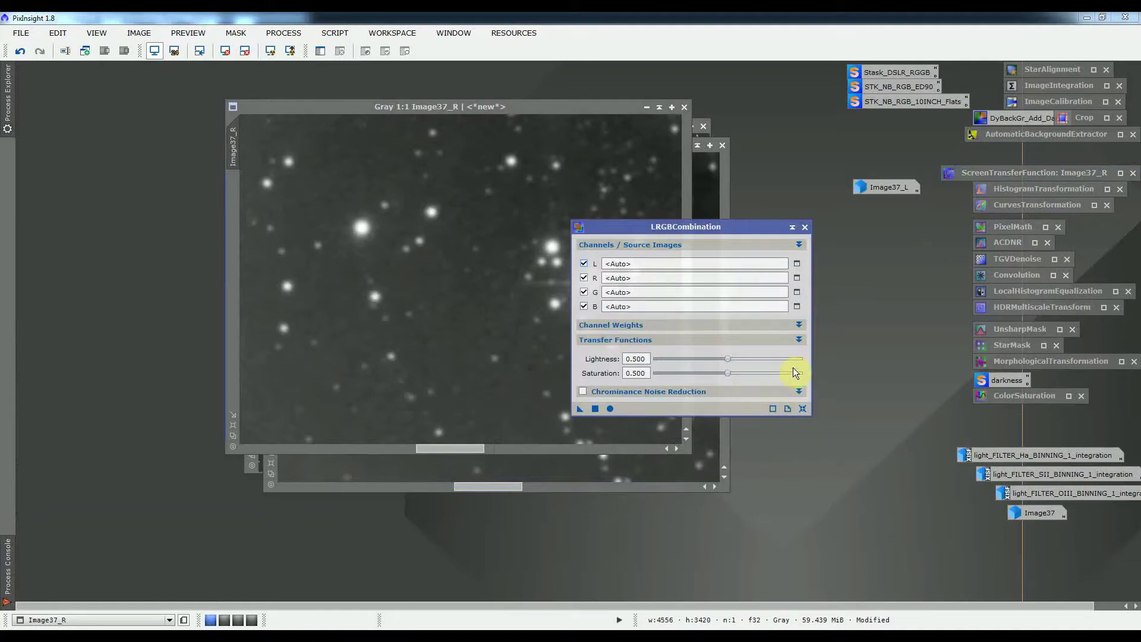
- Set R, G, B to Image37_R, Image37_G, Image37_B and combine them into Image42
left_click(796, 277)
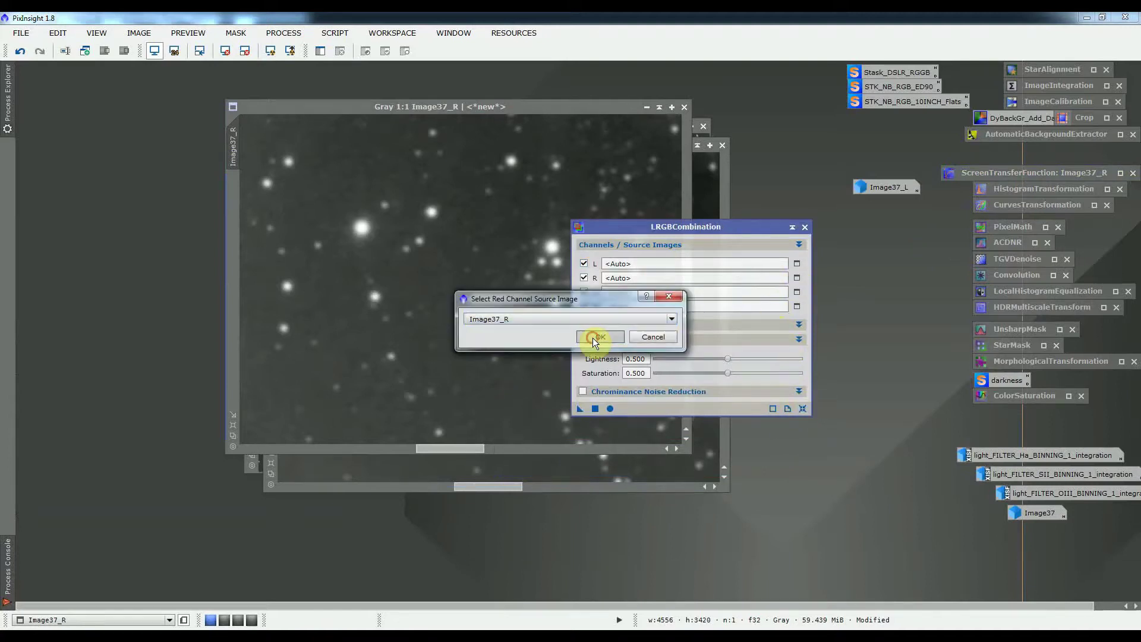
left_click(597, 336)
left_click(796, 292)
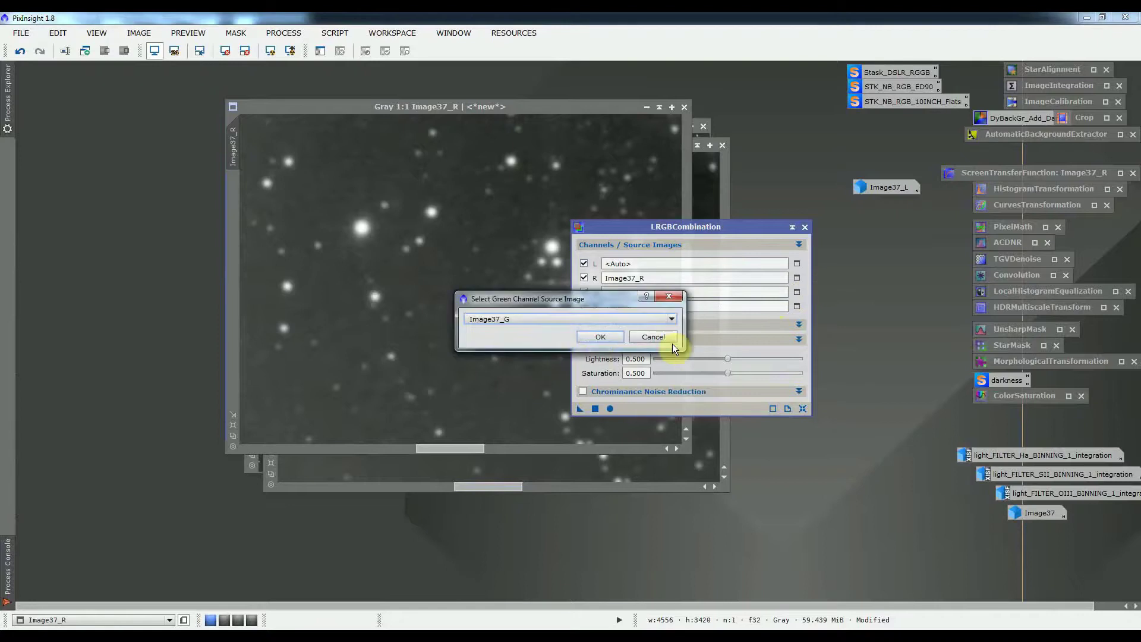
left_click(599, 337)
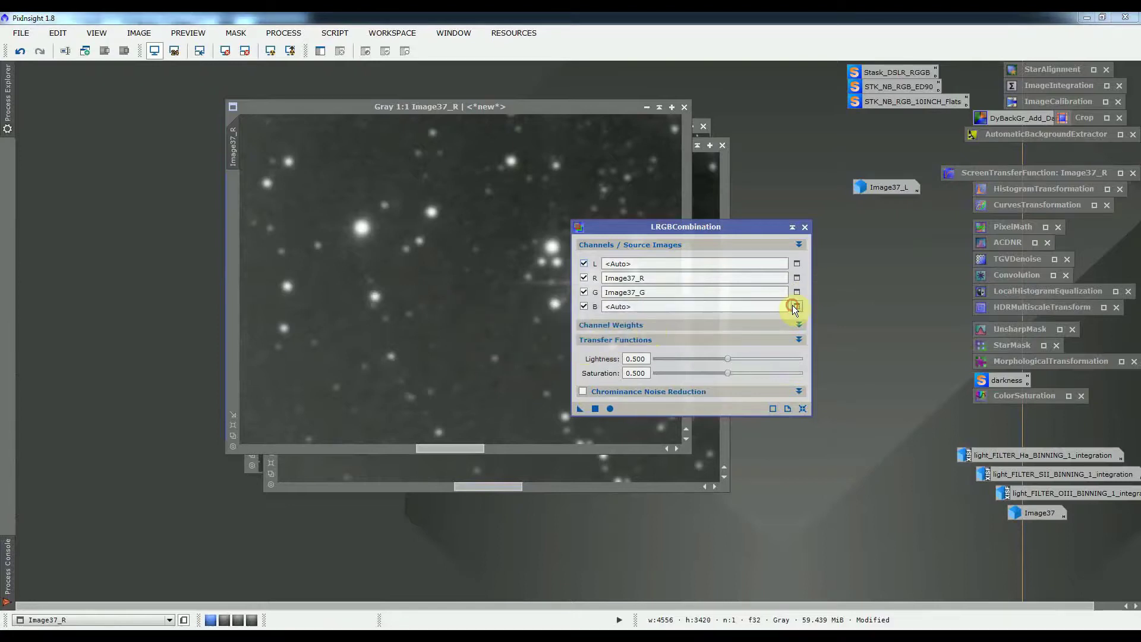
left_click(796, 306)
left_click(598, 336)
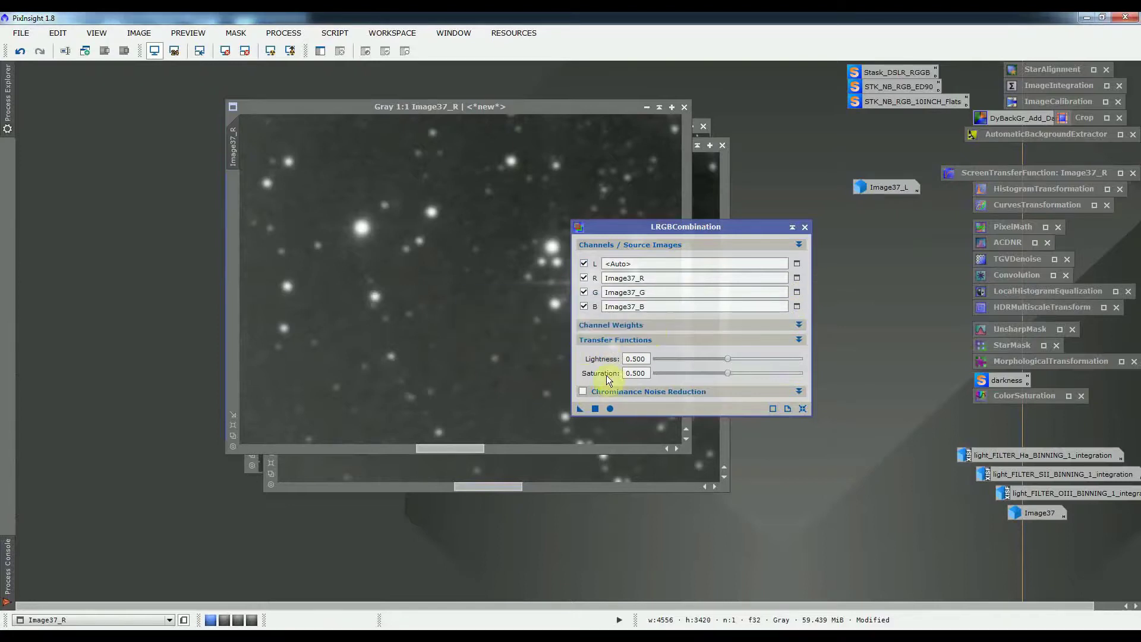
left_click(609, 408)
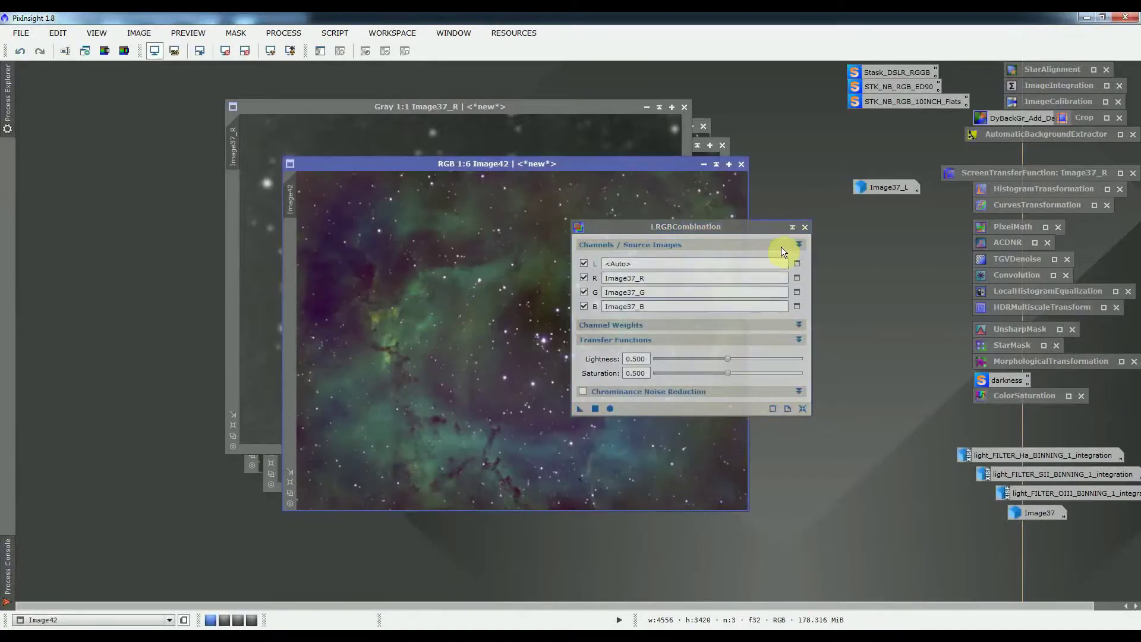
- Iconize LRGBCombination, minimize Image37_R, _G and _B, and move their icons below Image37
left_click(793, 227)
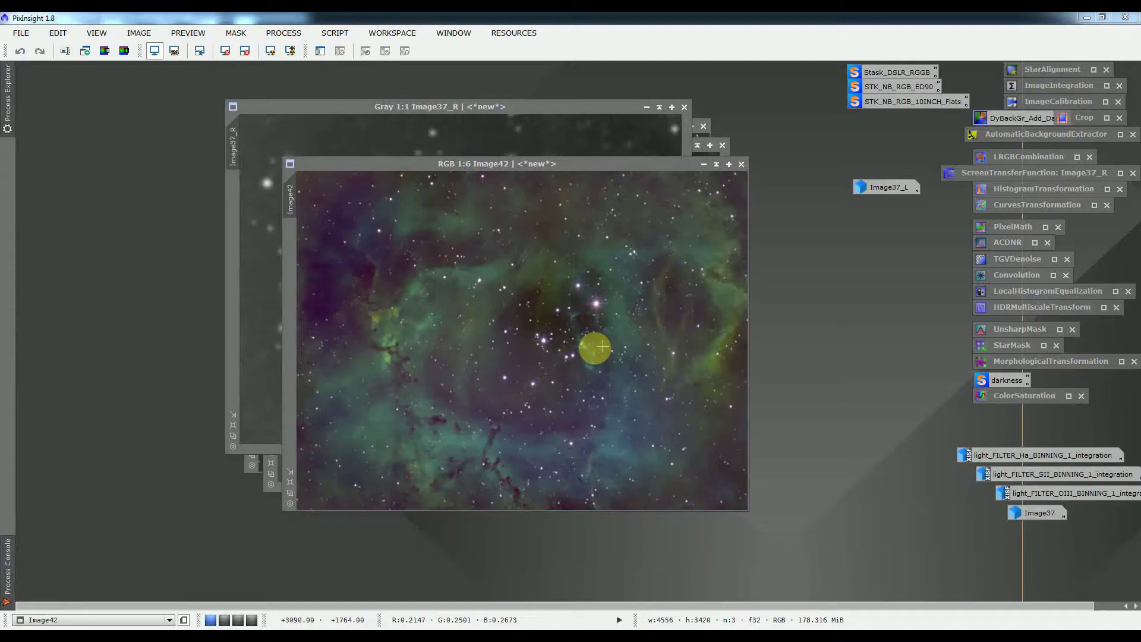
scroll(594, 347, "up", 4)
scroll(594, 347, "down", 2)
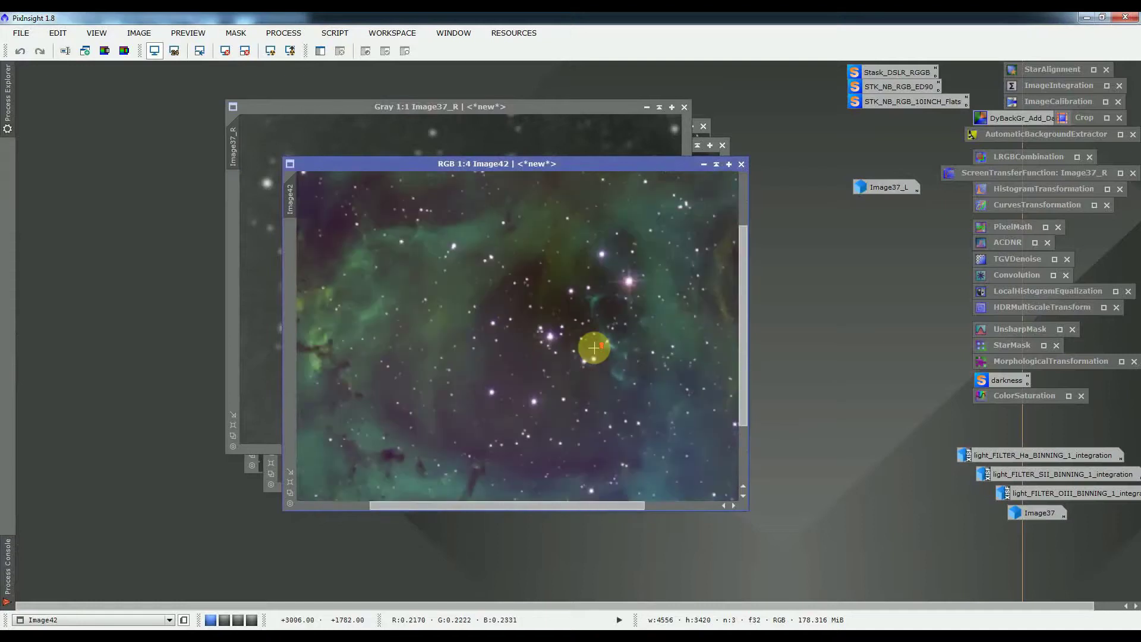
scroll(594, 347, "down", 2)
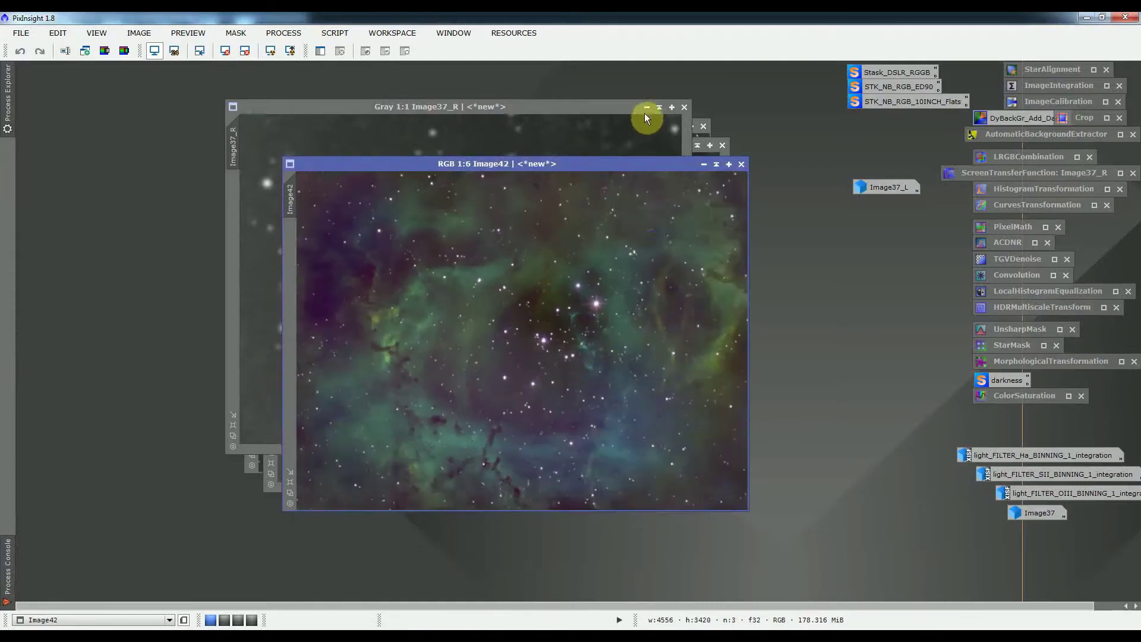
left_click(647, 107)
left_click(646, 107)
left_click(665, 126)
left_click(685, 145)
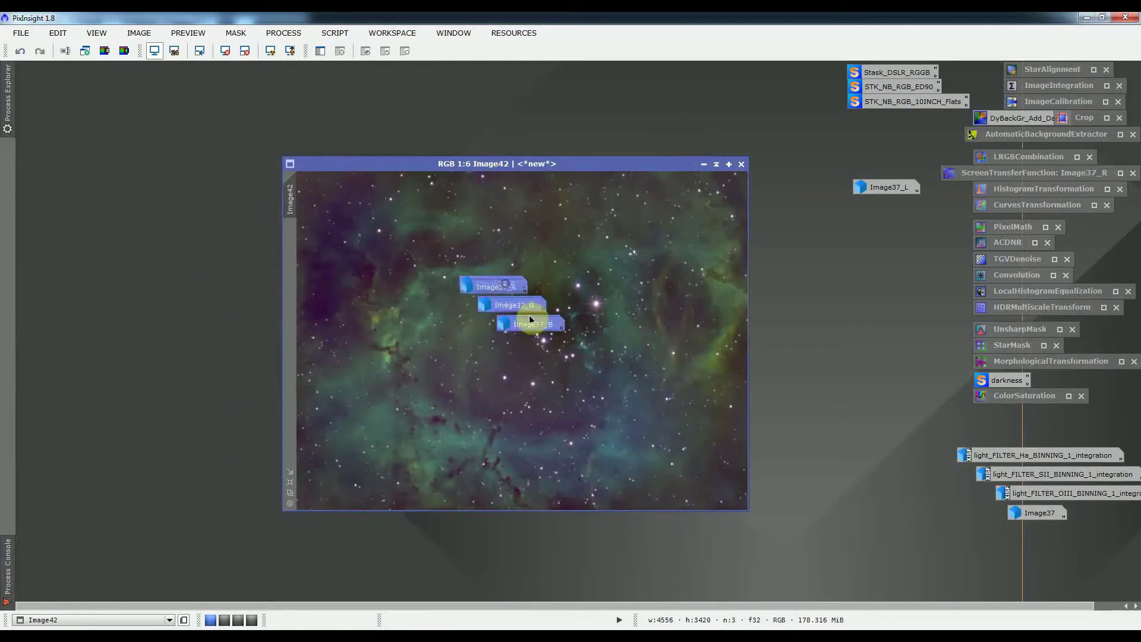
left_click_drag(531, 319, 1028, 536)
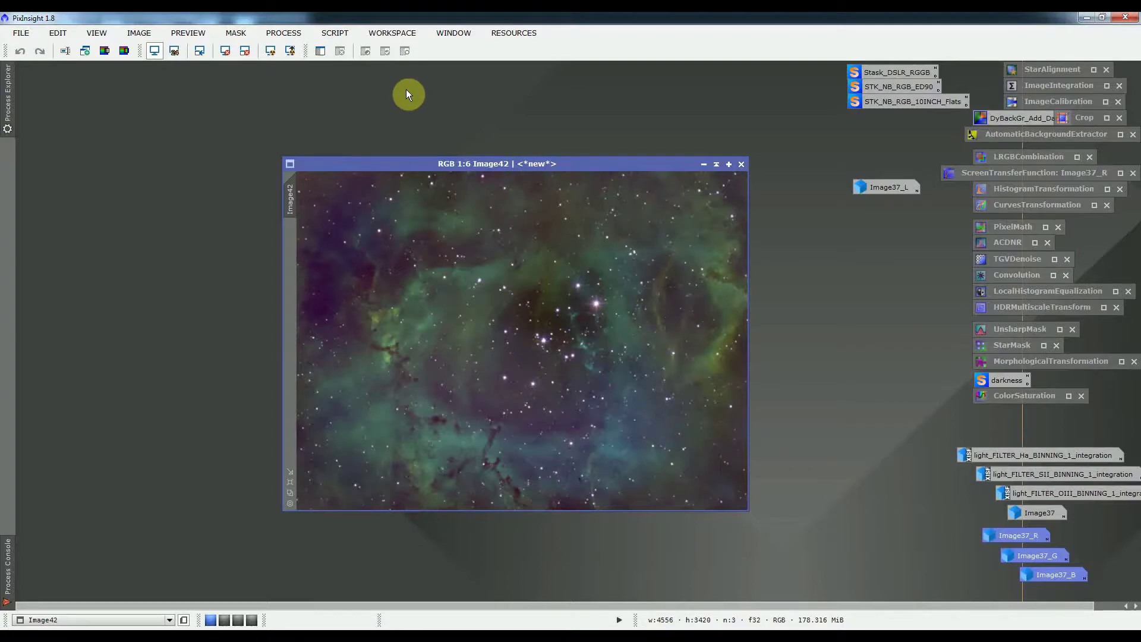
- Run the Hubble PAllet ColorMaskBoost script on Image42, then close the Process Console
left_click(335, 34)
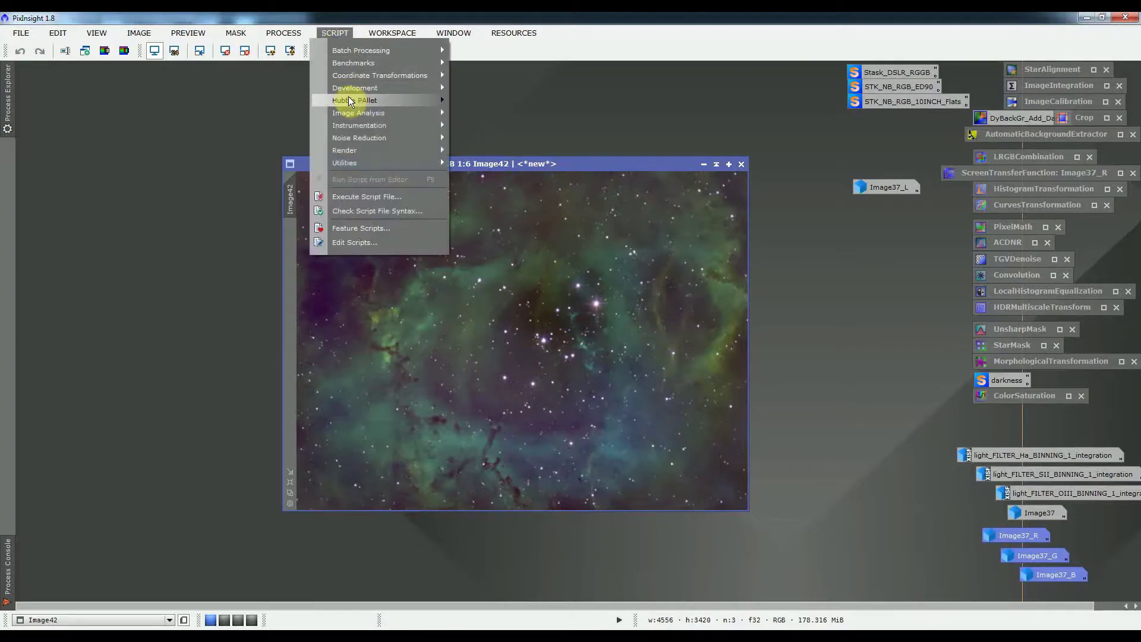
mouse_move(392, 98)
left_click(479, 112)
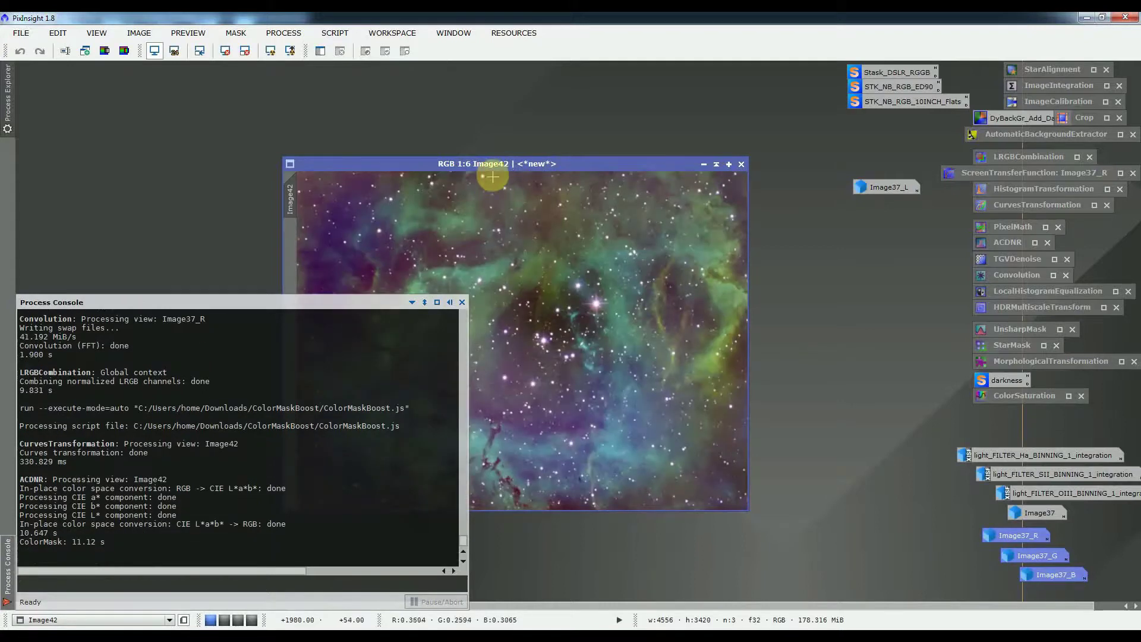
left_click(493, 166)
- Run ColorMaskMagenta on Image42 with hues 240 to 0, then discard its temporary mask
left_click(335, 33)
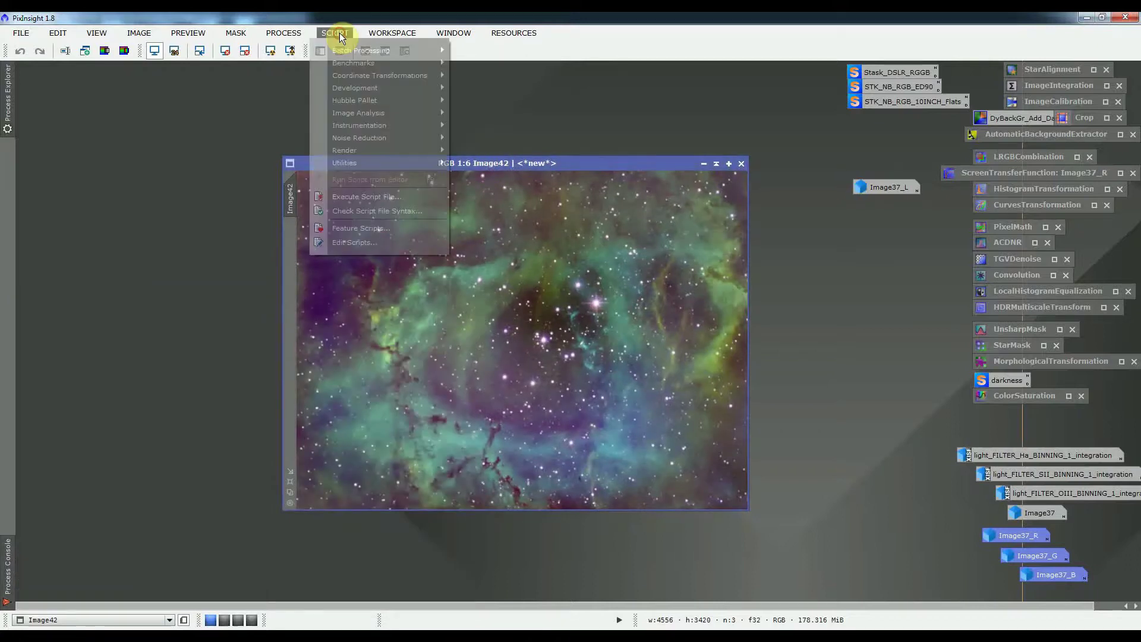
mouse_move(401, 102)
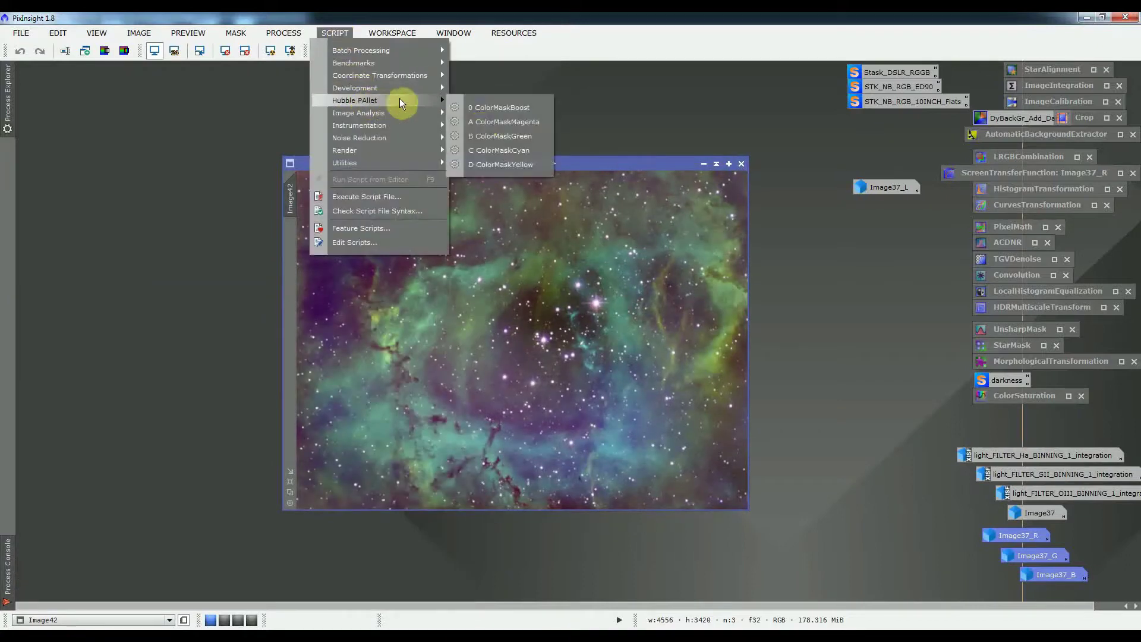
left_click(480, 122)
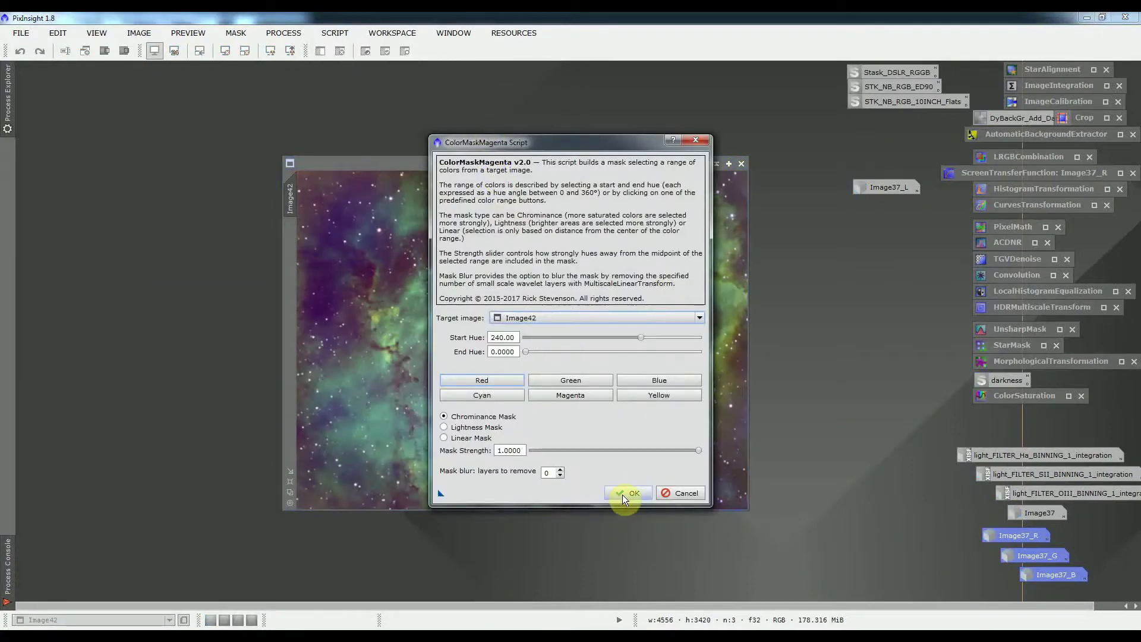
left_click(623, 490)
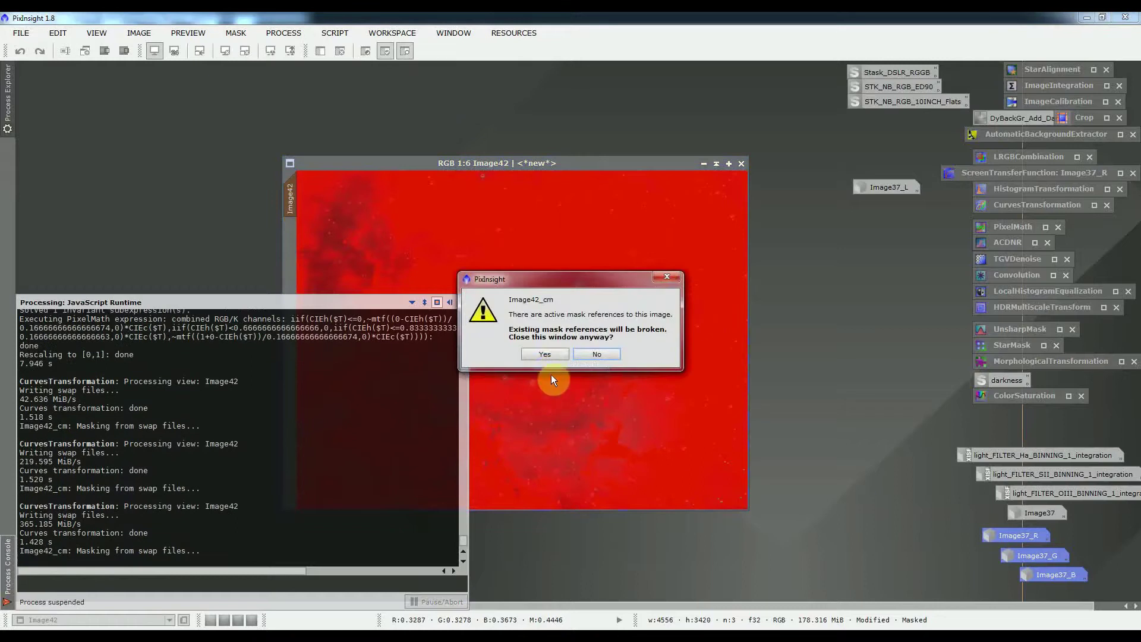
left_click(544, 354)
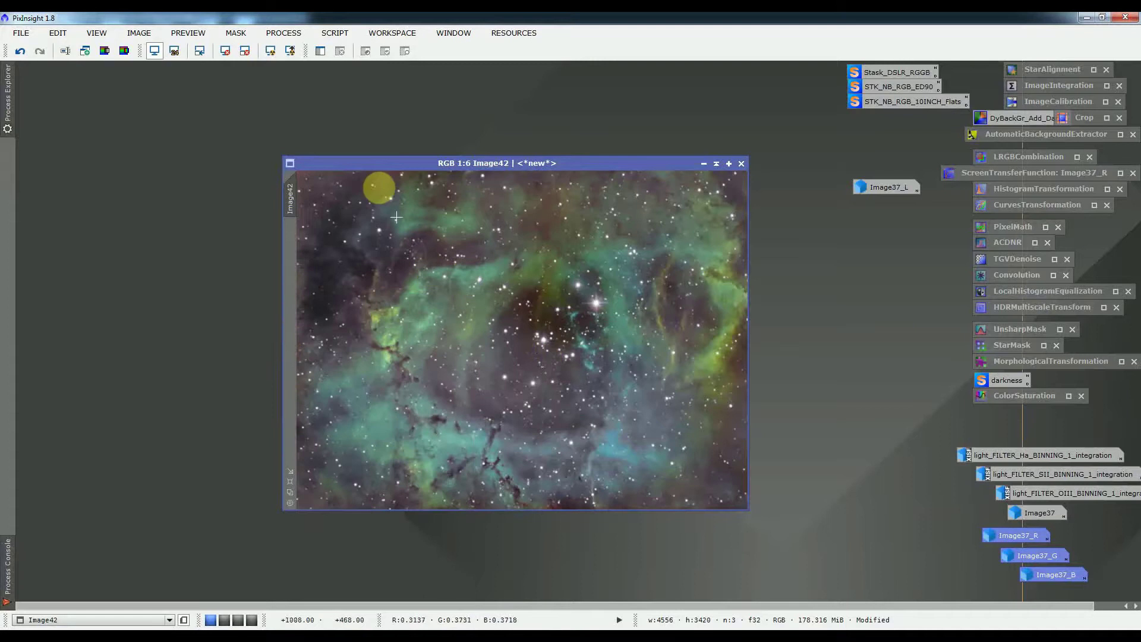
- Run ColorMaskGreen on Image42 with hues 60 to 180, then discard its temporary mask
left_click(335, 33)
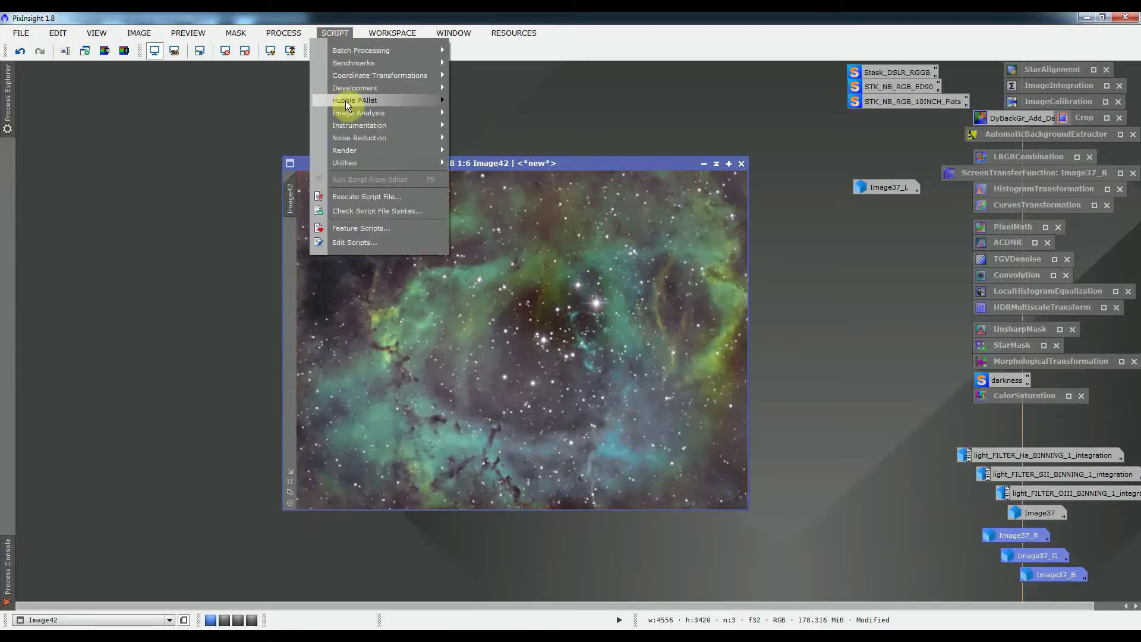
mouse_move(351, 102)
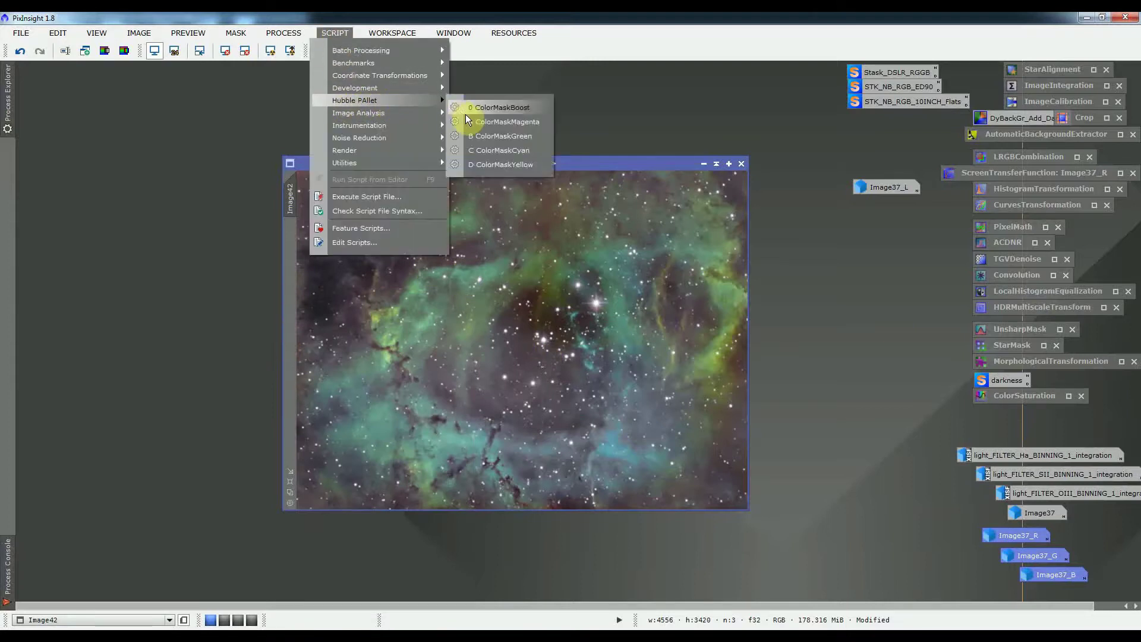
left_click(482, 138)
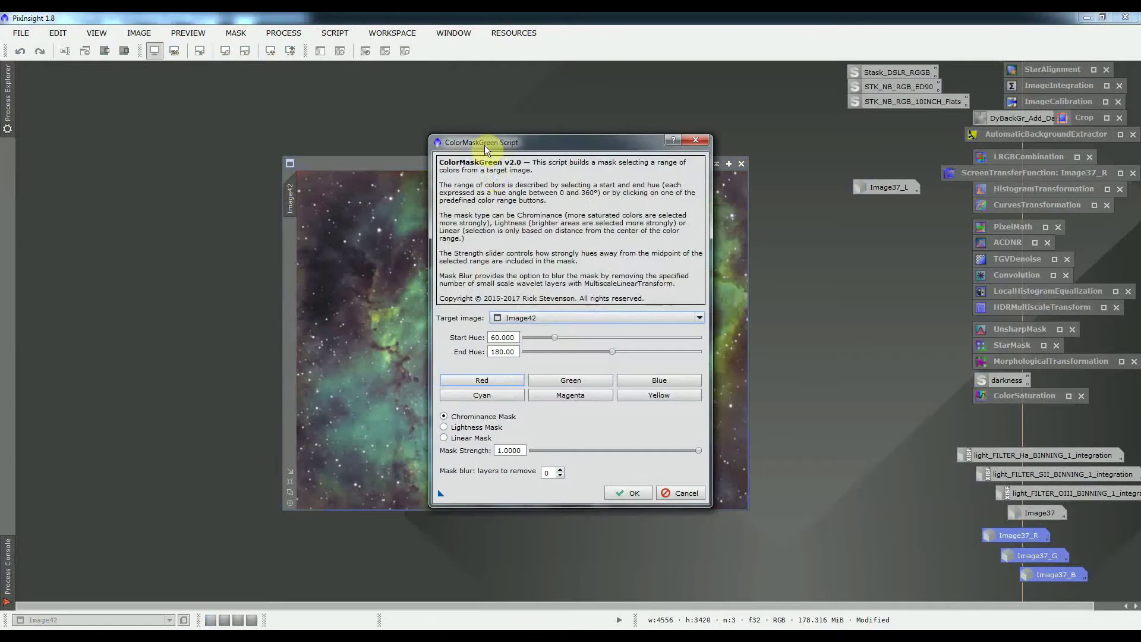
left_click(623, 489)
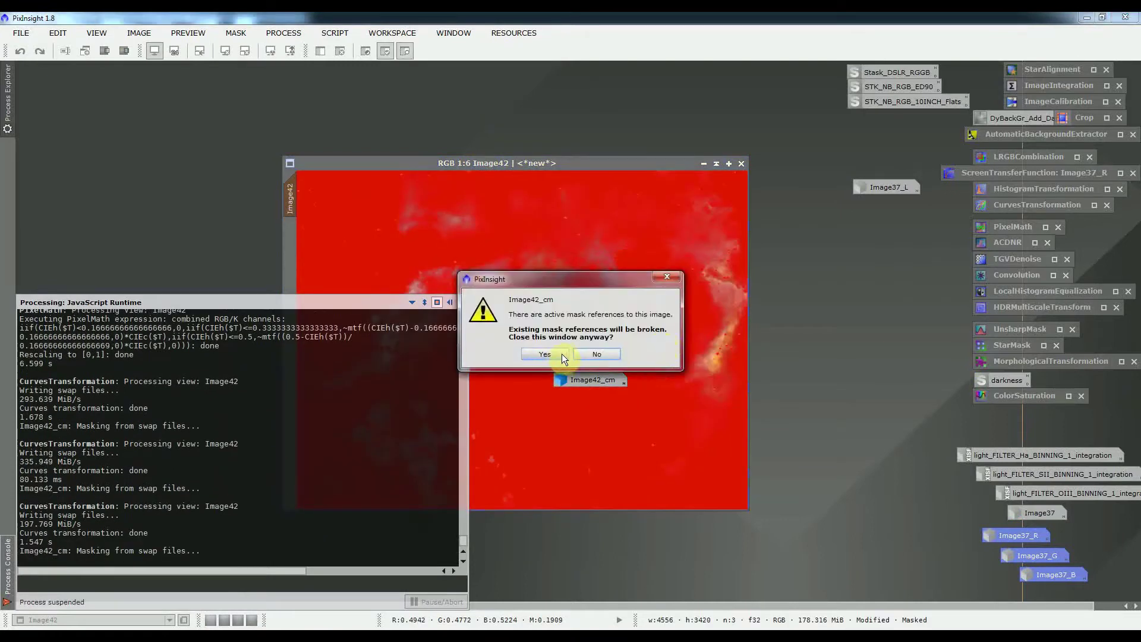
left_click(559, 354)
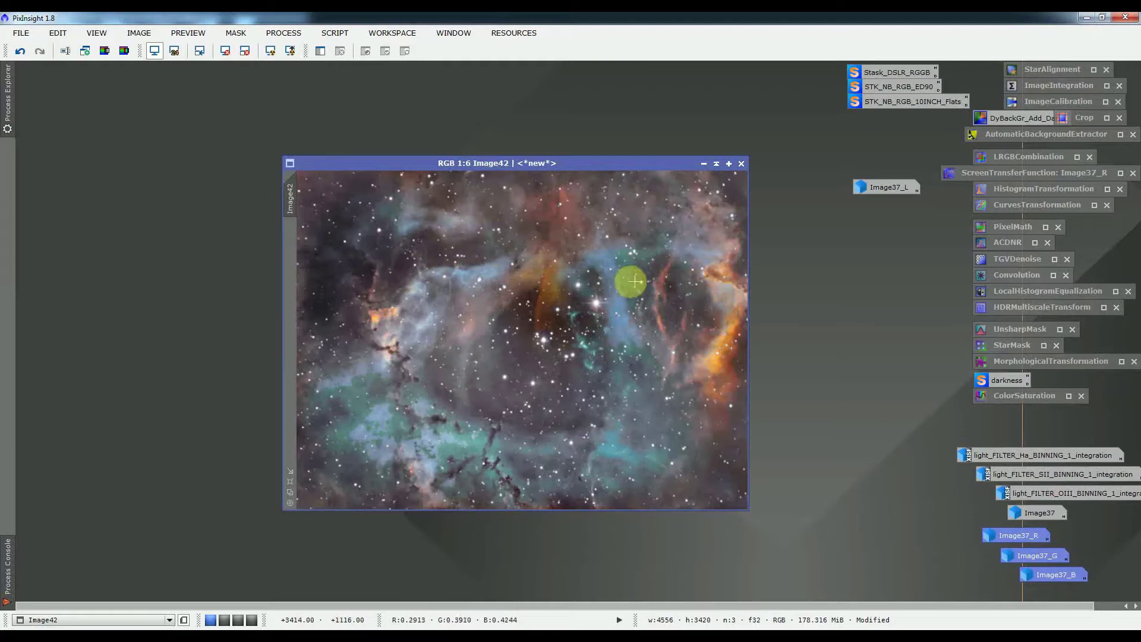
- Run the ColorMaskCyan script on Image42 and close the Image42_cm mask window
left_click(337, 33)
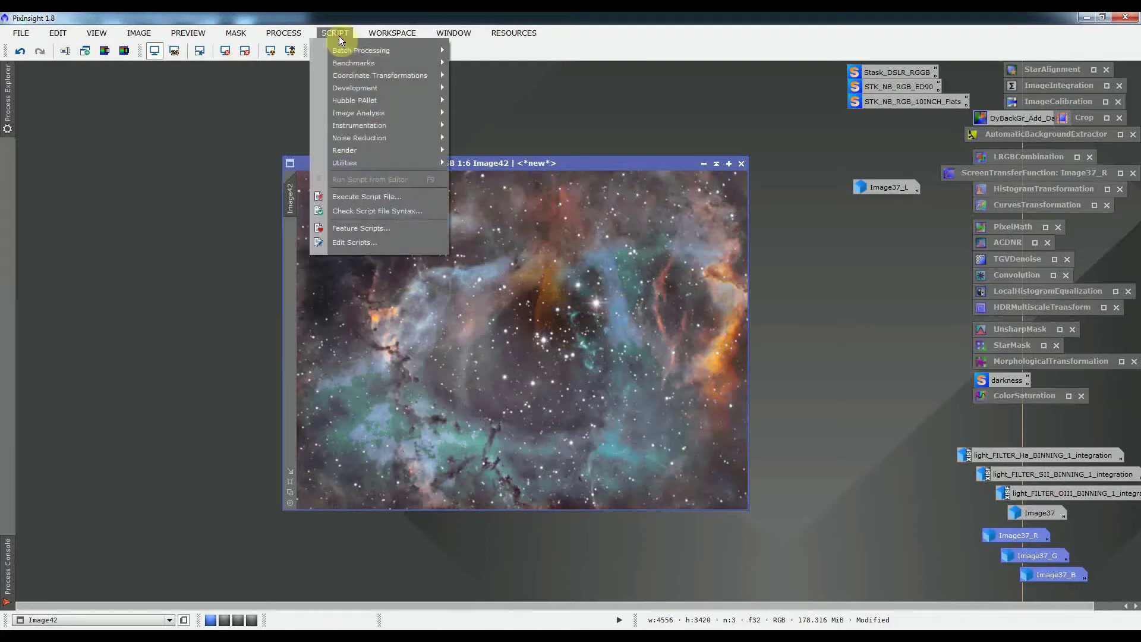
mouse_move(356, 101)
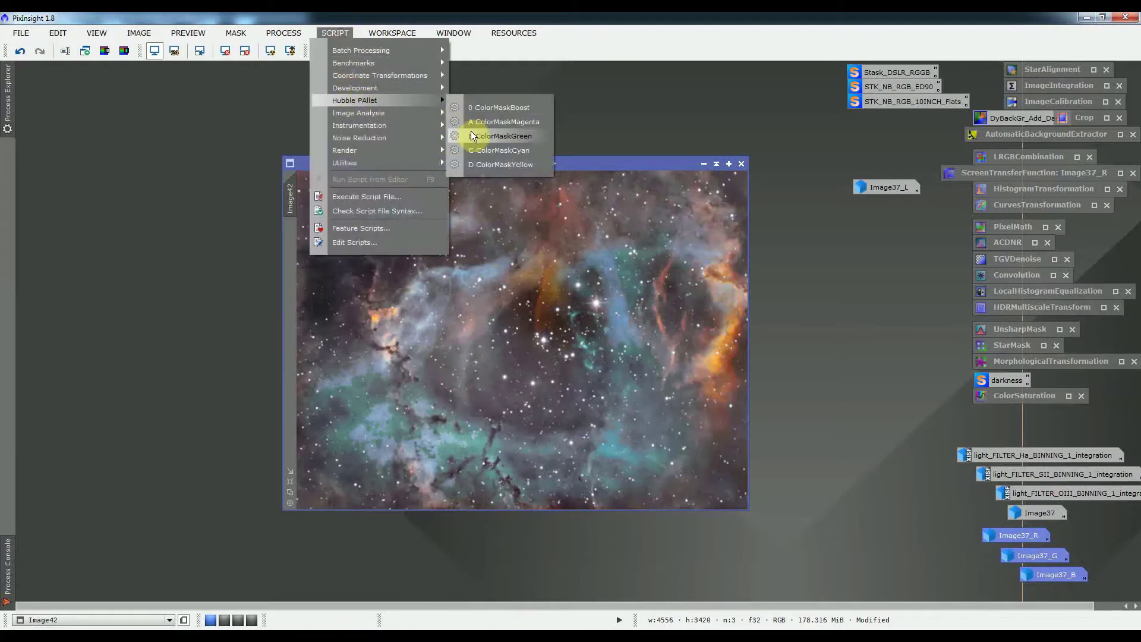
left_click(479, 150)
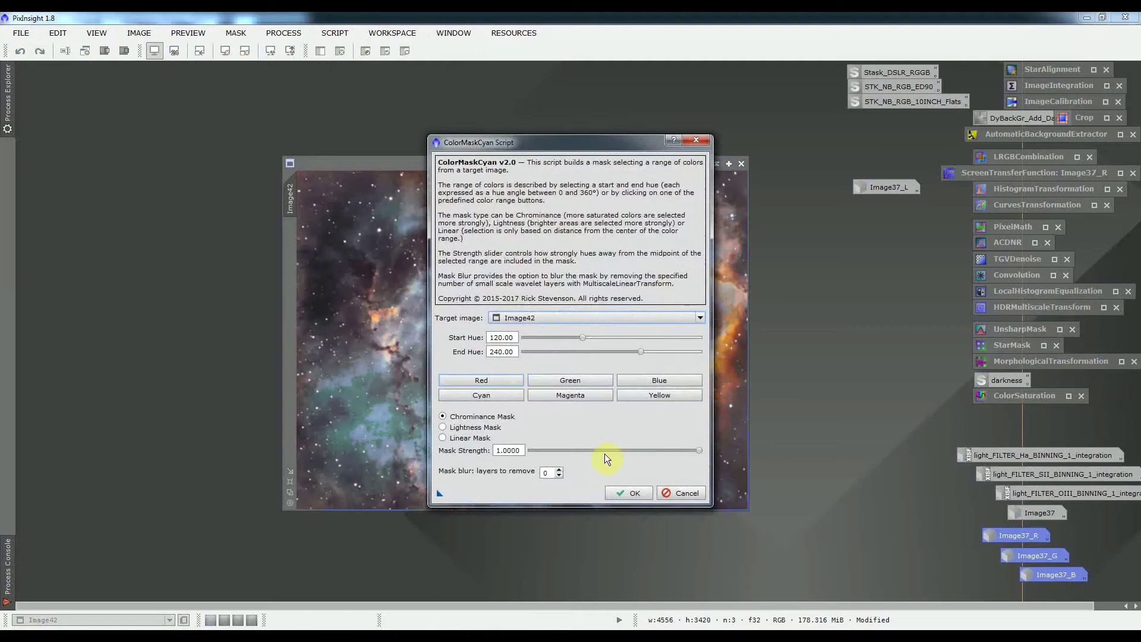
left_click(622, 487)
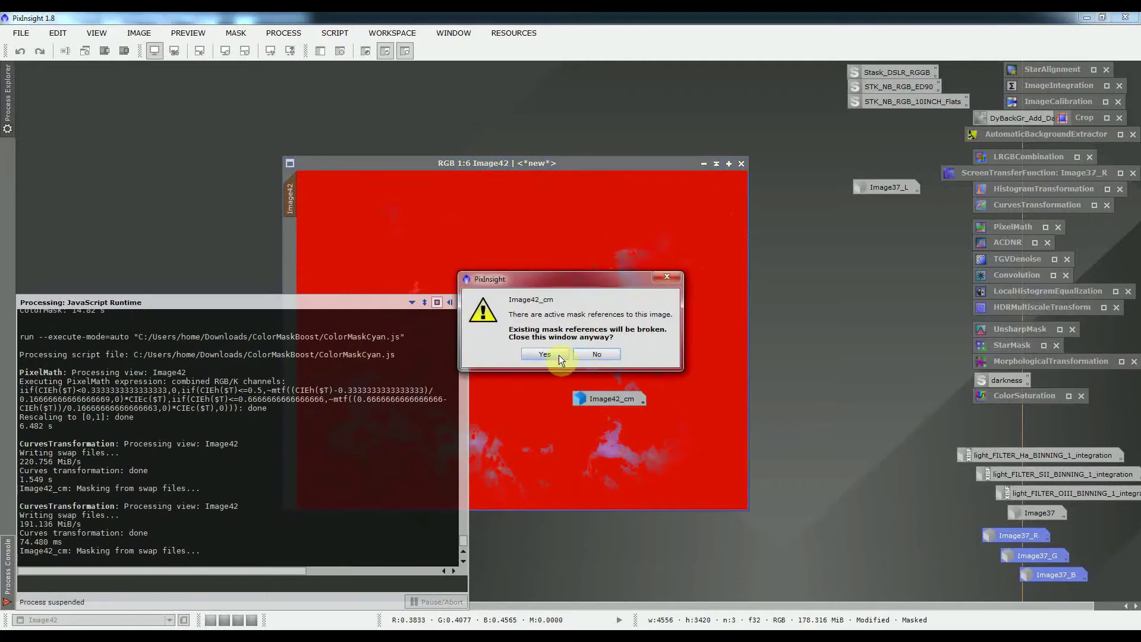
left_click(558, 355)
scroll(559, 355, "up", 1)
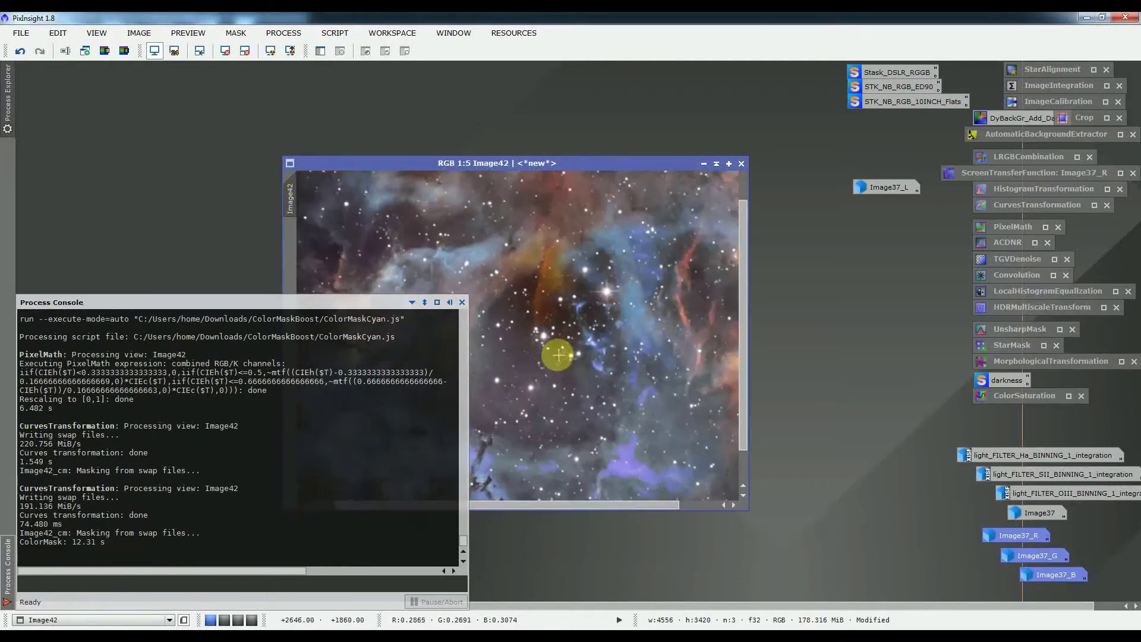
scroll(534, 345, "down", 1)
scroll(534, 345, "up", 1)
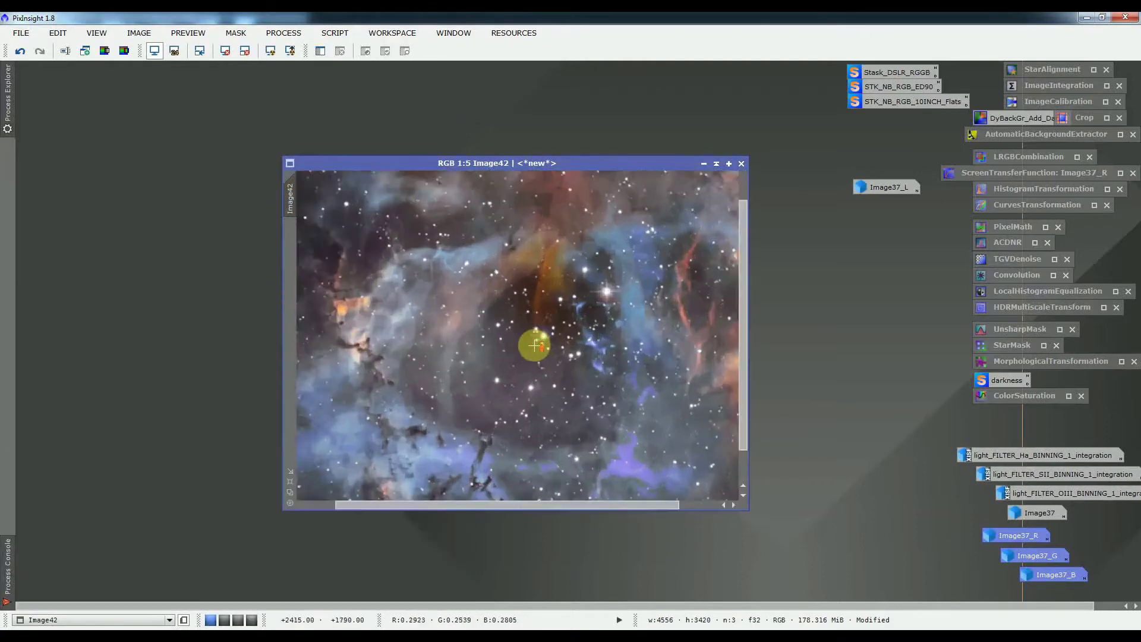
scroll(534, 345, "down", 1)
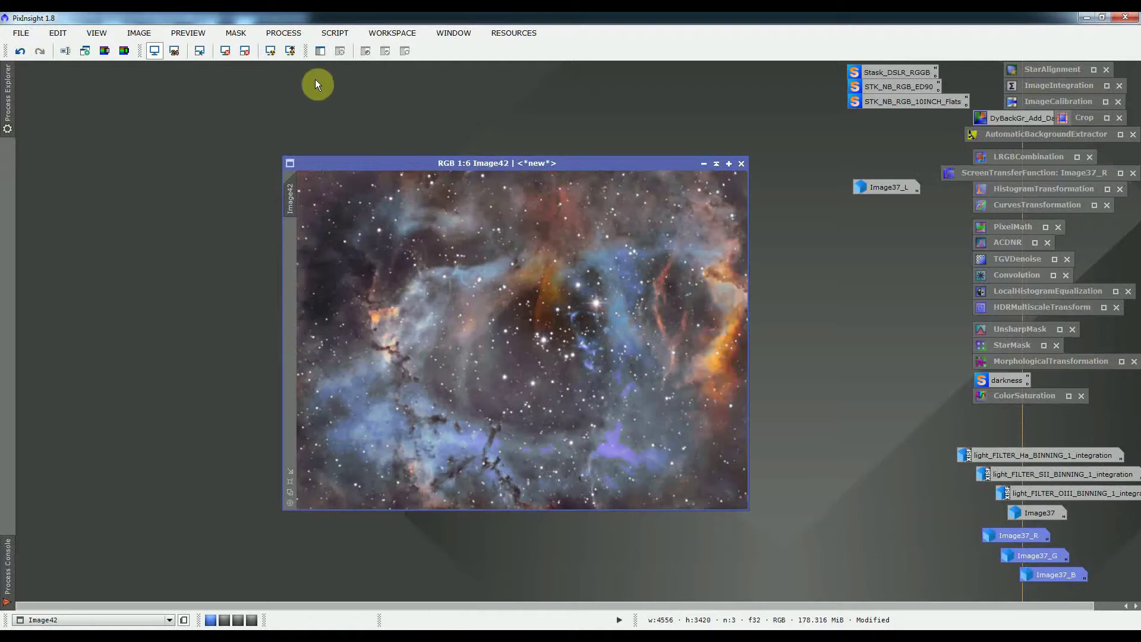
- Run the ColorMaskYellow script on Image42 and close its temporary mask image
left_click(319, 35)
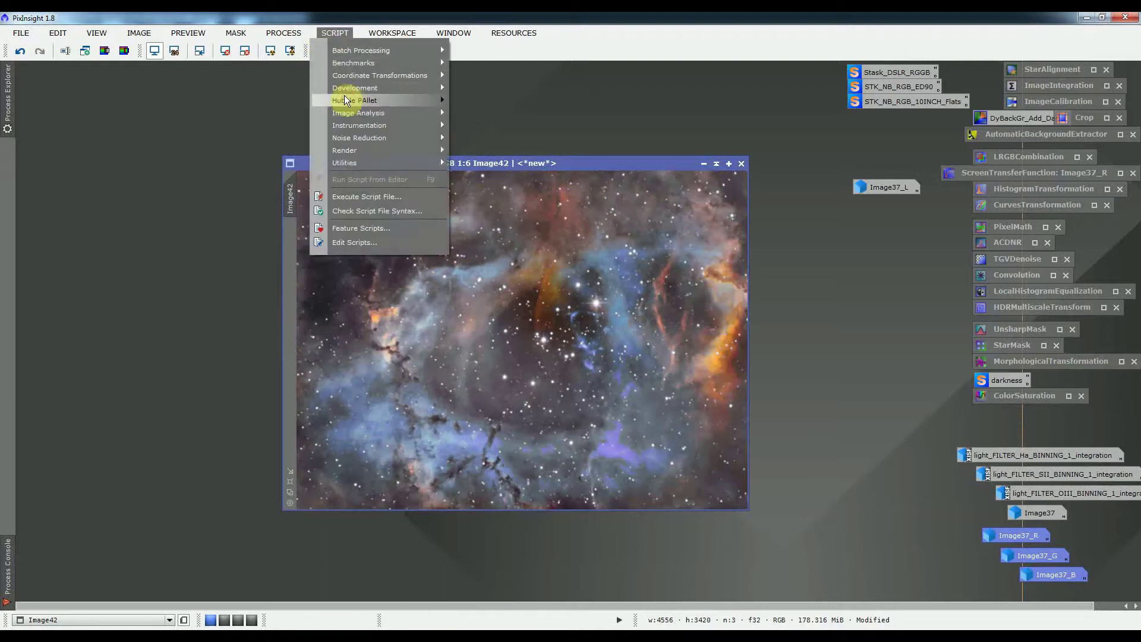
mouse_move(348, 98)
left_click(482, 165)
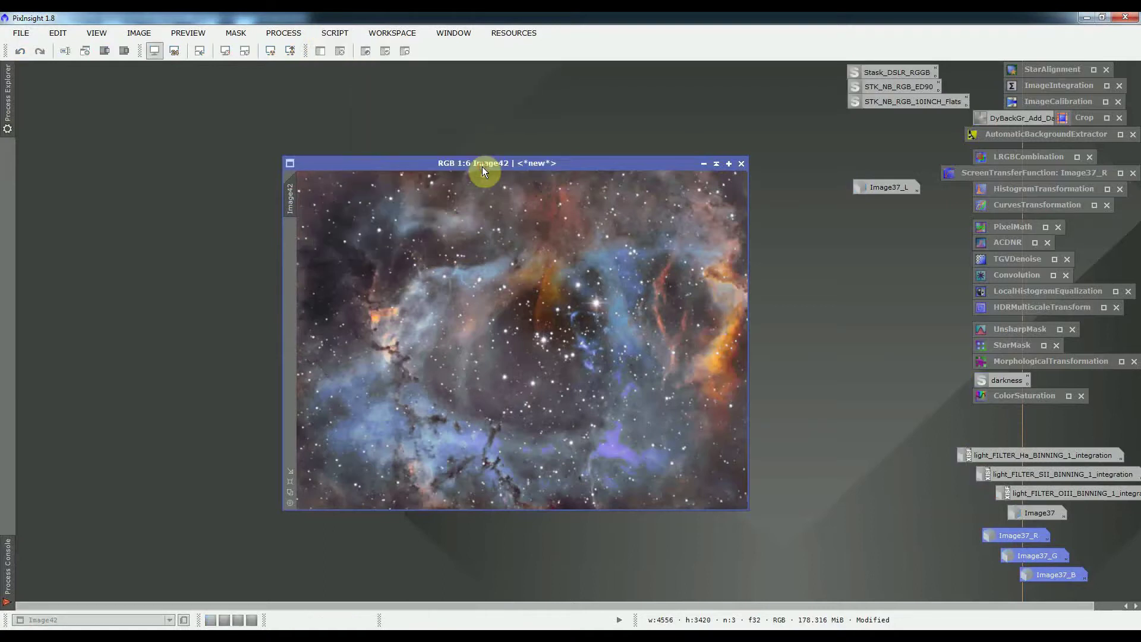
left_click(625, 494)
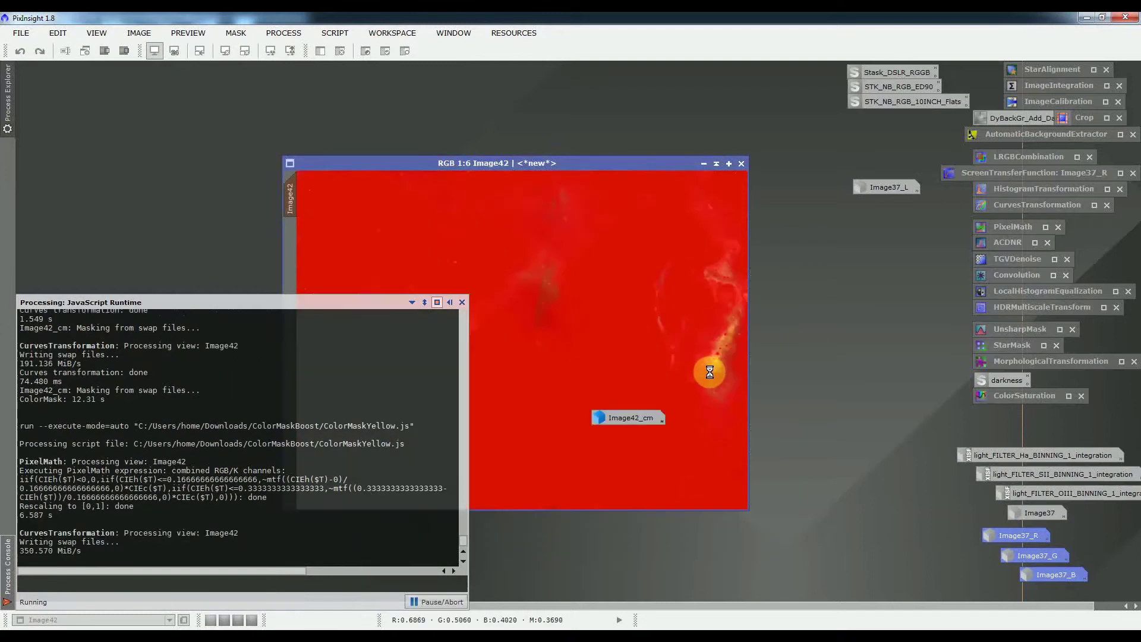
left_click(561, 354)
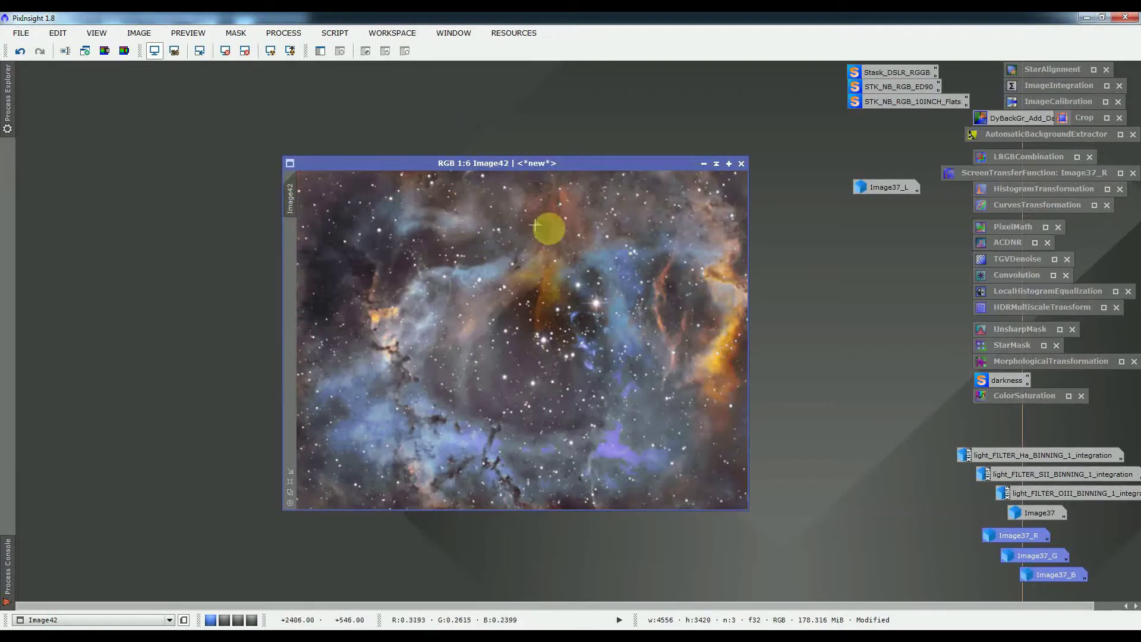
- Draw an S-curve on the RGB/K curve in CurvesTransformation with Real-Time Preview on
double_click(1007, 205)
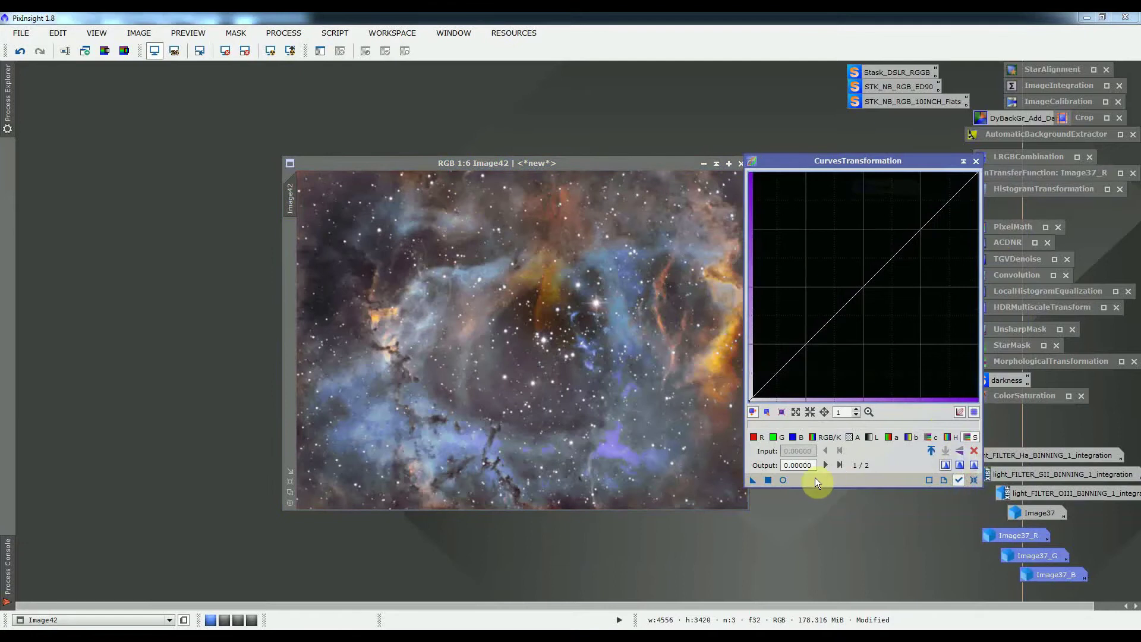
left_click(783, 479)
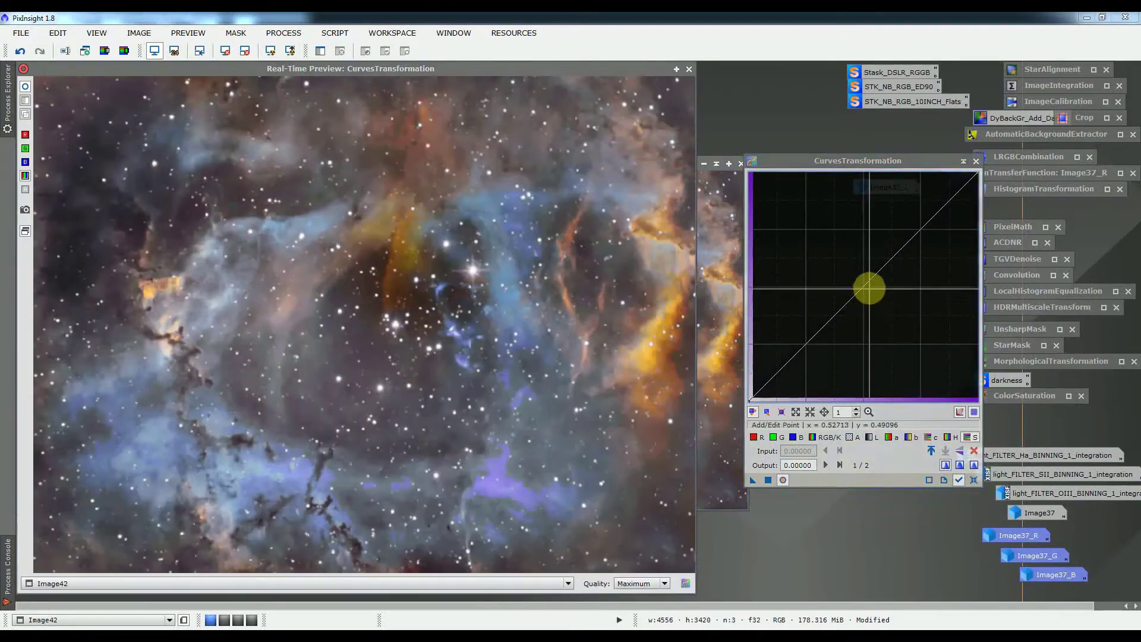
left_click(870, 287)
left_click(887, 288)
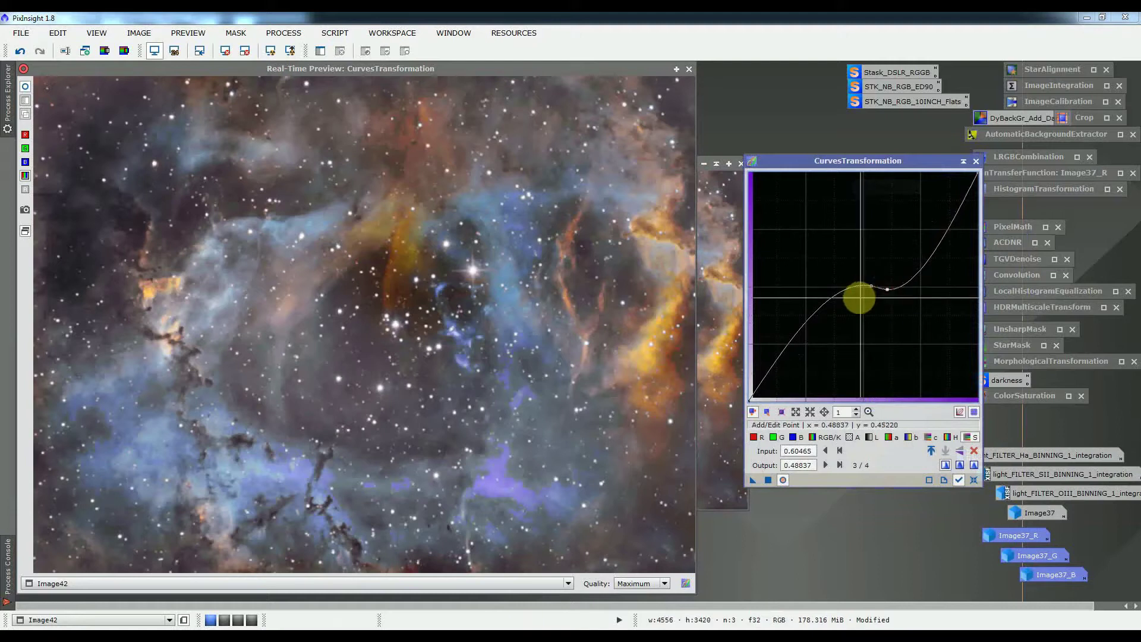
mouse_move(869, 286)
left_mouse_down()
mouse_move(795, 339)
mouse_move(832, 339)
mouse_move(833, 308)
mouse_move(839, 330)
mouse_move(837, 317)
left_mouse_up()
- Adjust the red, green and blue curves, apply them to Image42, and close the preview
left_click(762, 437)
left_click(773, 437)
left_click(839, 330)
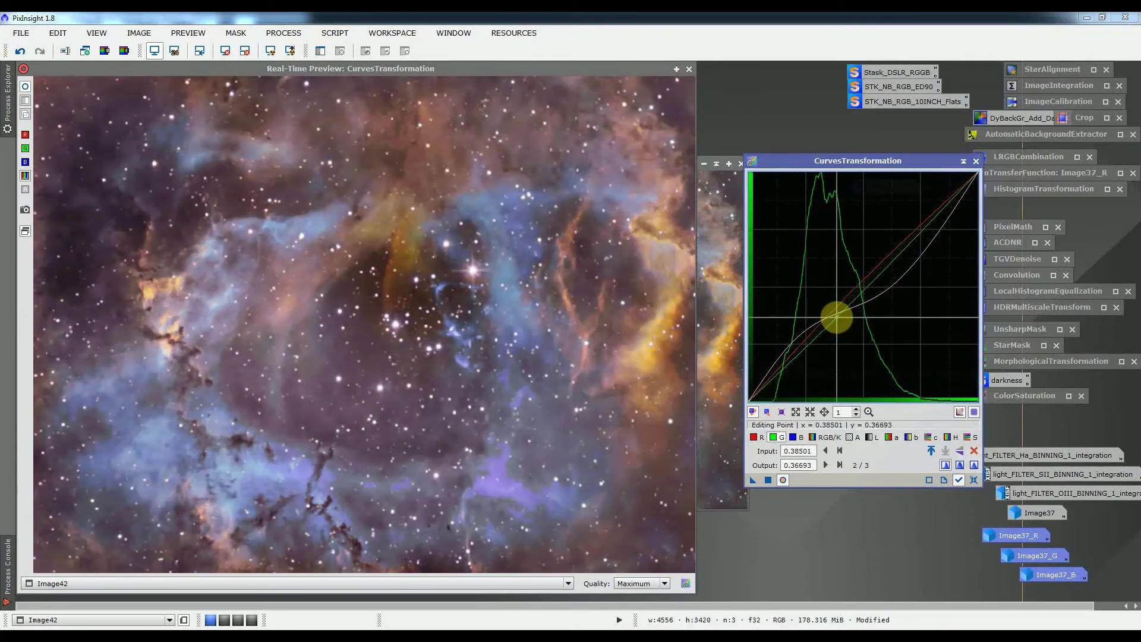
left_click(792, 437)
left_click(833, 300)
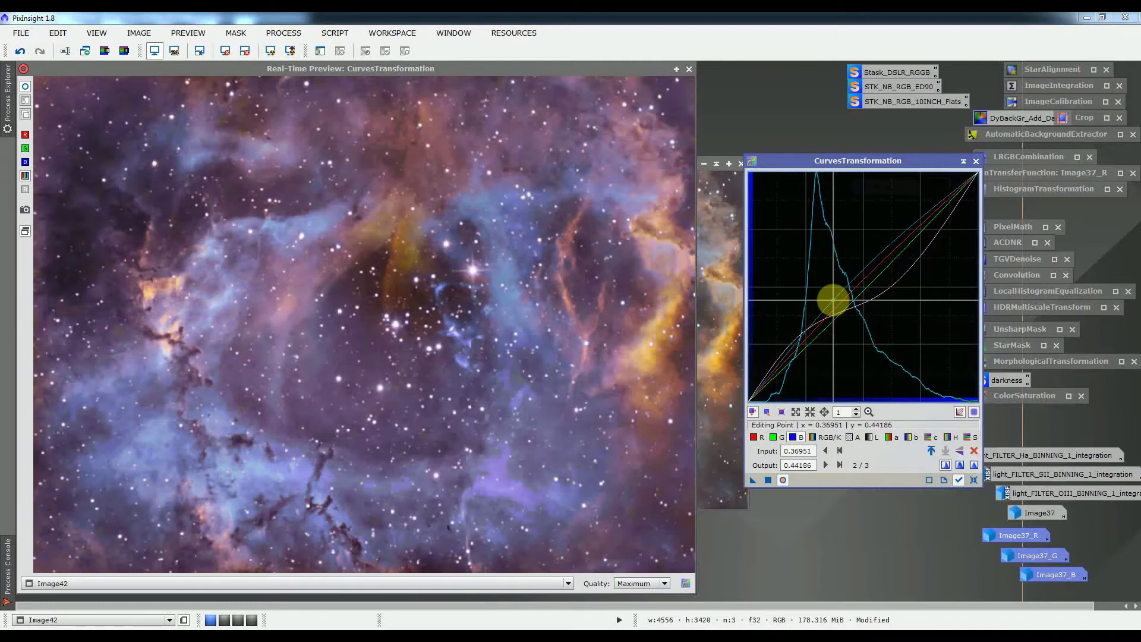
left_click_drag(833, 300, 838, 308)
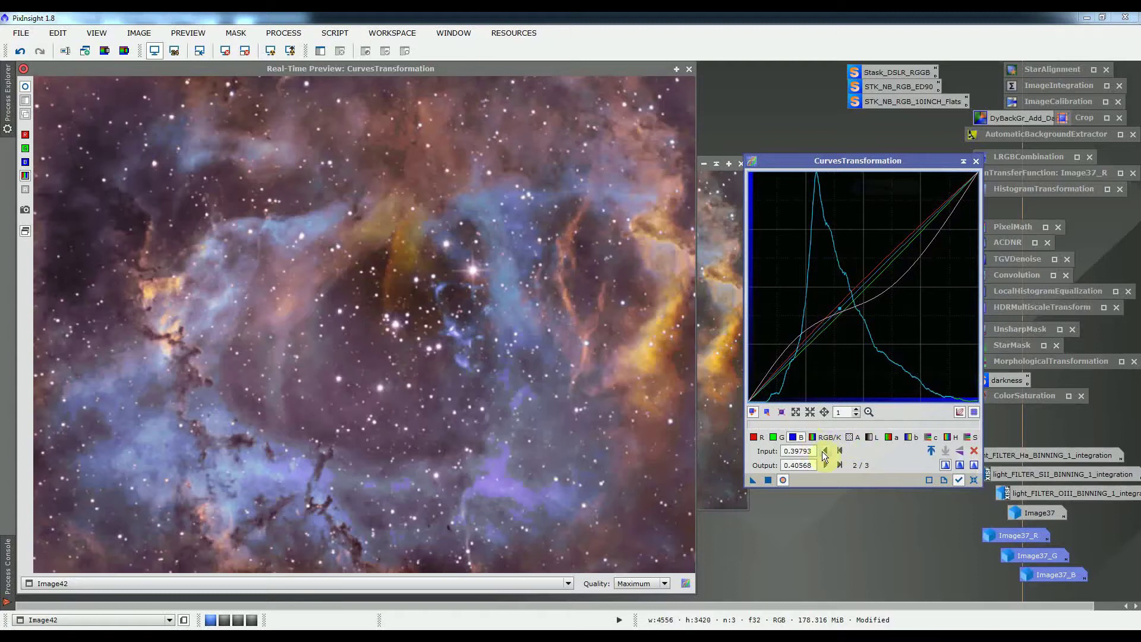
left_click(768, 479)
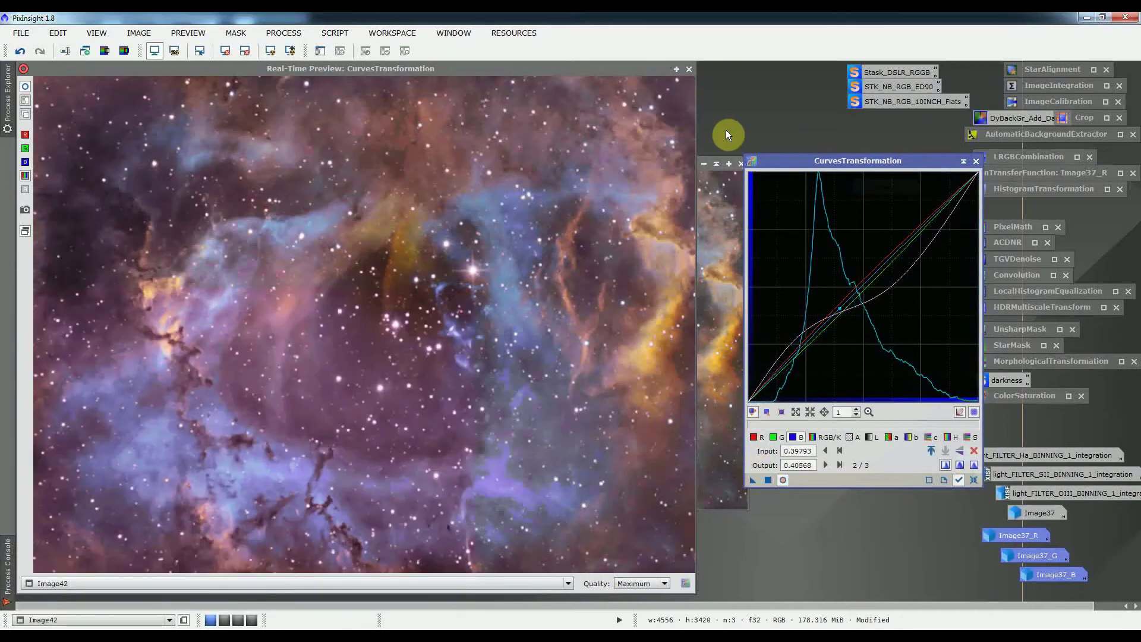
left_click(688, 70)
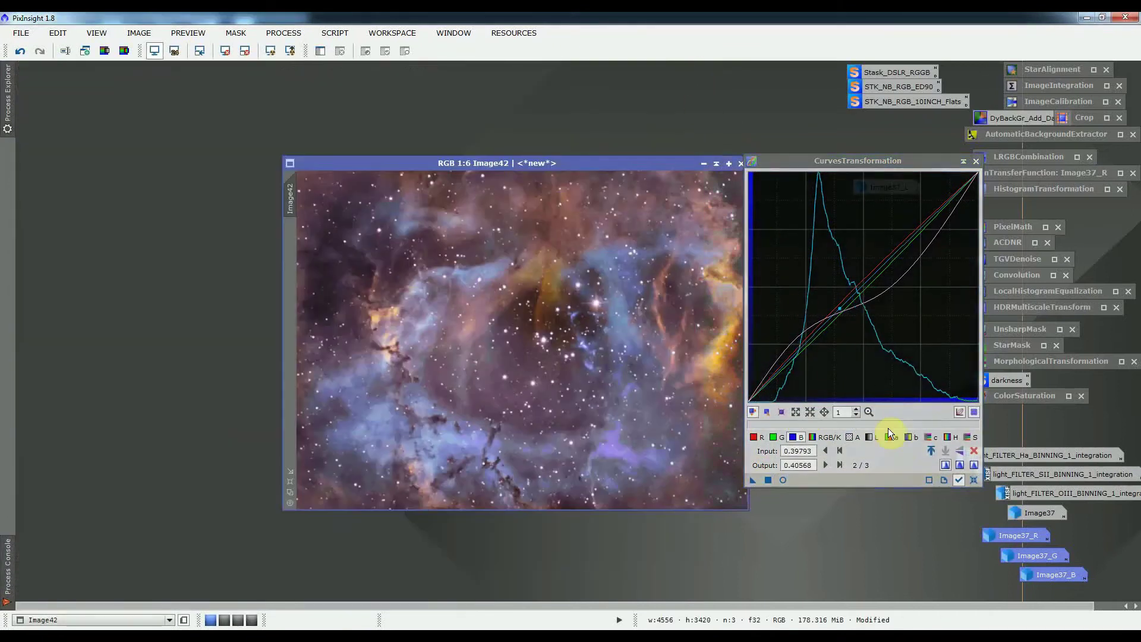
- Reset the curves to a straight line, iconize CurvesTransformation, and move Image42 up-left
left_click(973, 480)
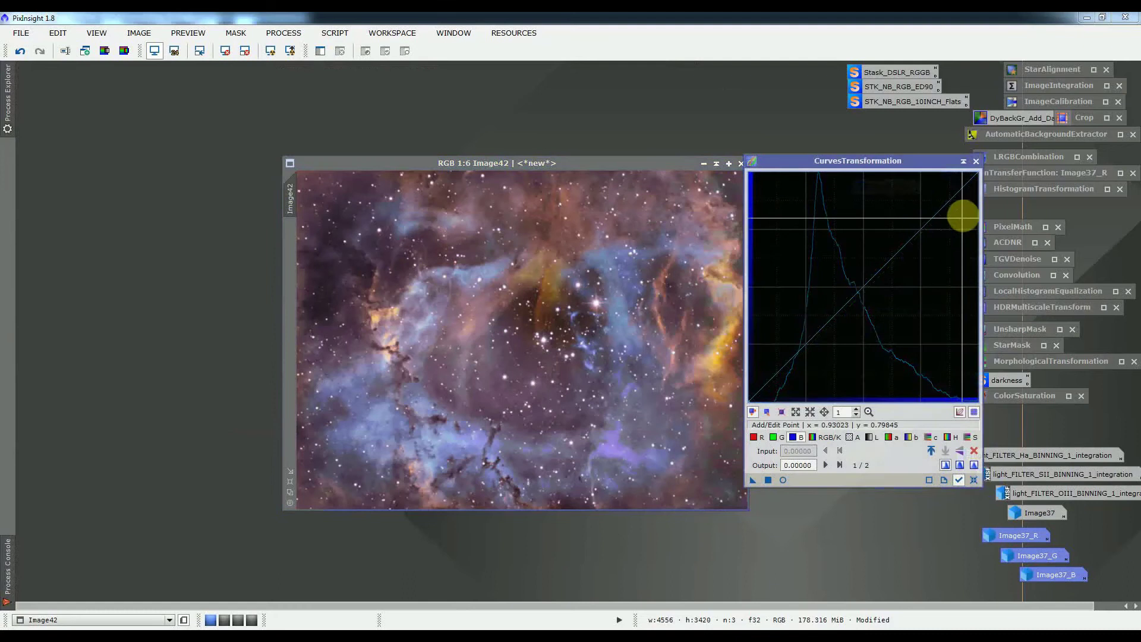
left_click(964, 161)
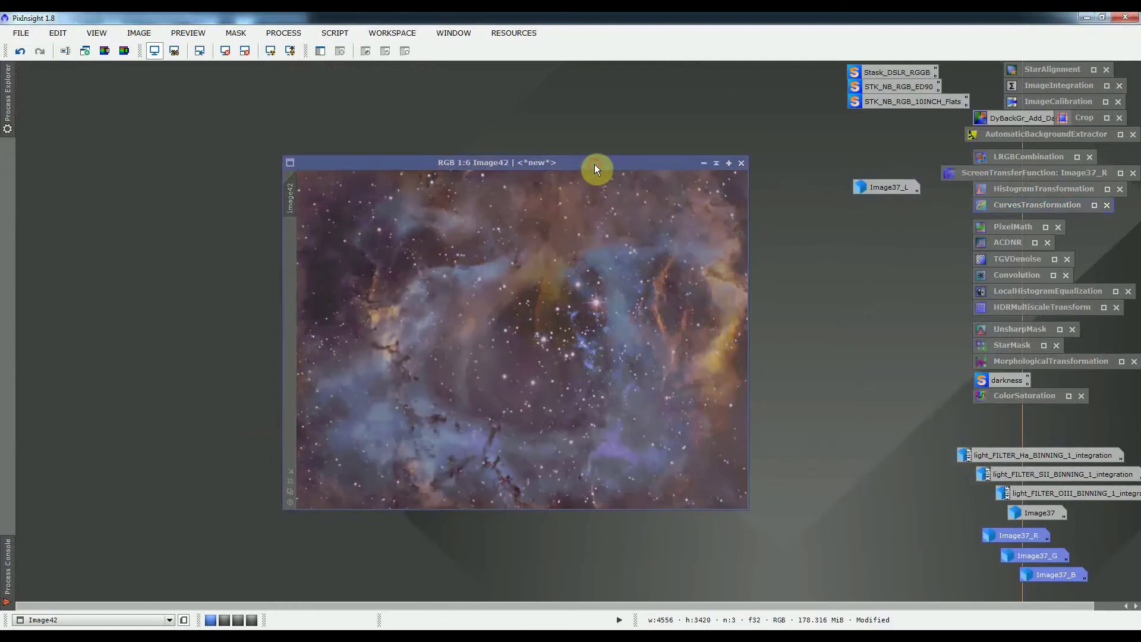
left_click_drag(594, 164, 553, 126)
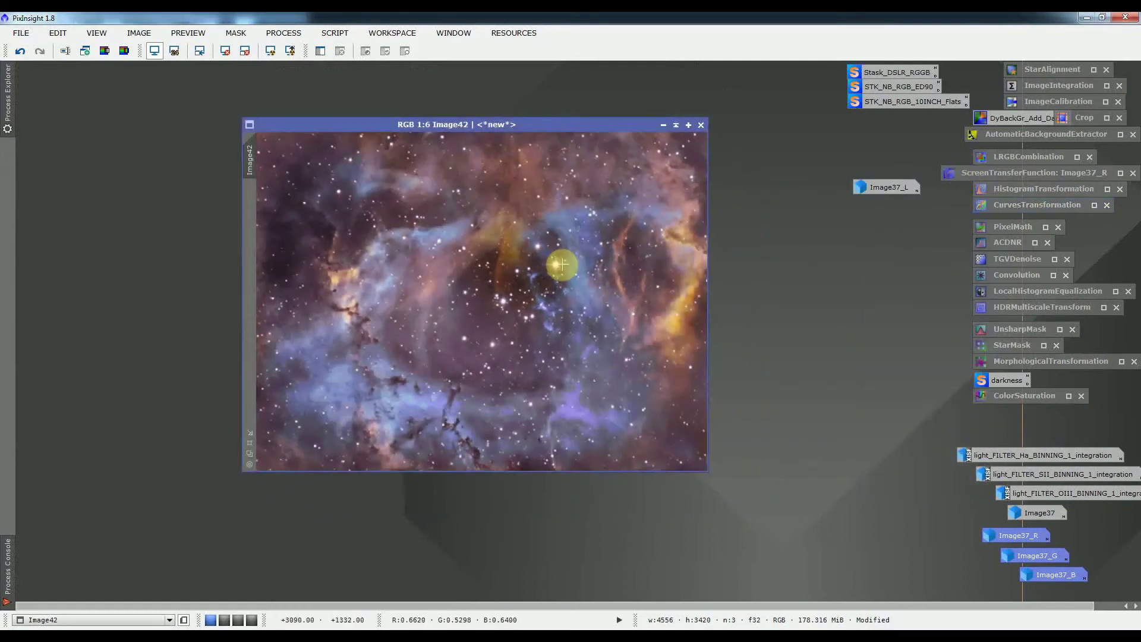
- Zoom Image42 and compare it with the grayscale Image37_L lightness image, then minimize Image37_L
scroll(562, 264, "up", 2)
scroll(563, 267, "up", 2)
scroll(562, 268, "down", 2)
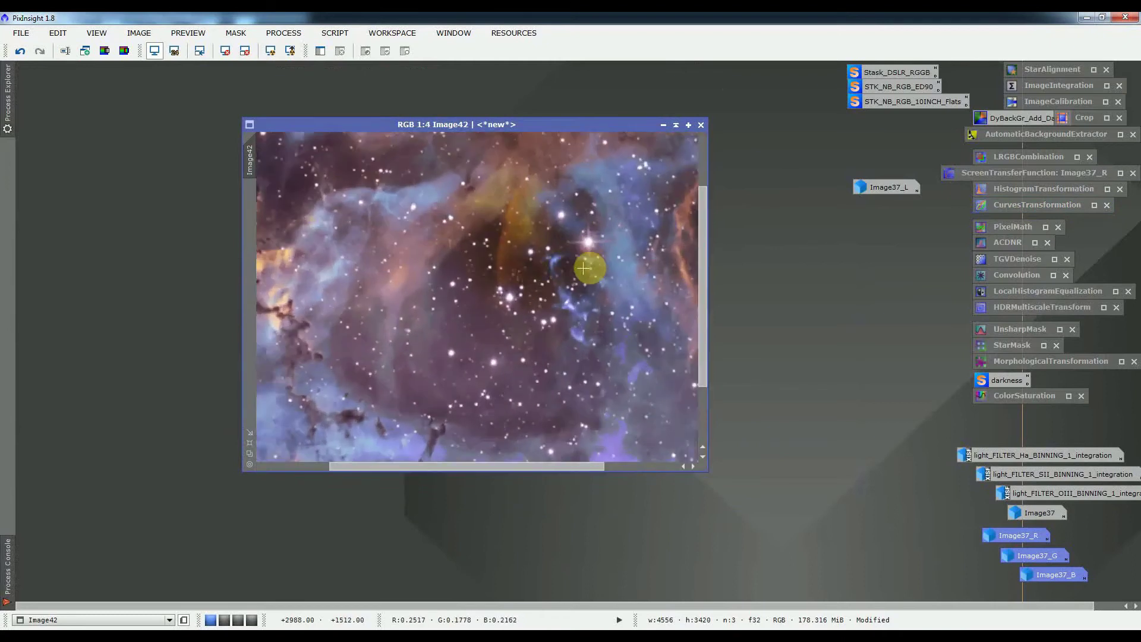
double_click(892, 187)
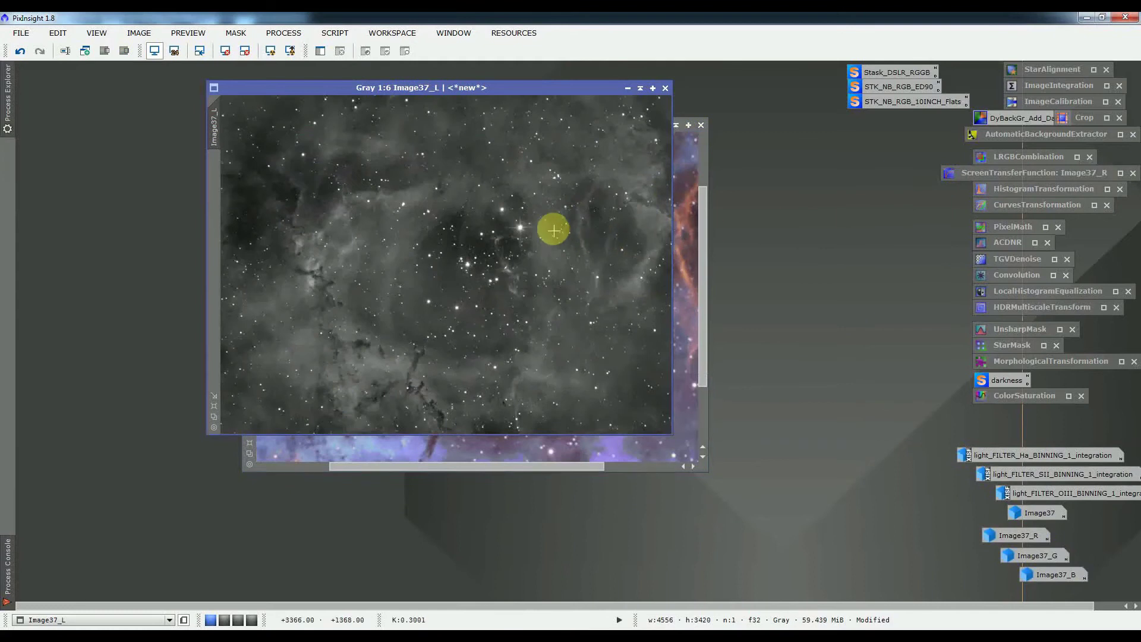
left_click(626, 90)
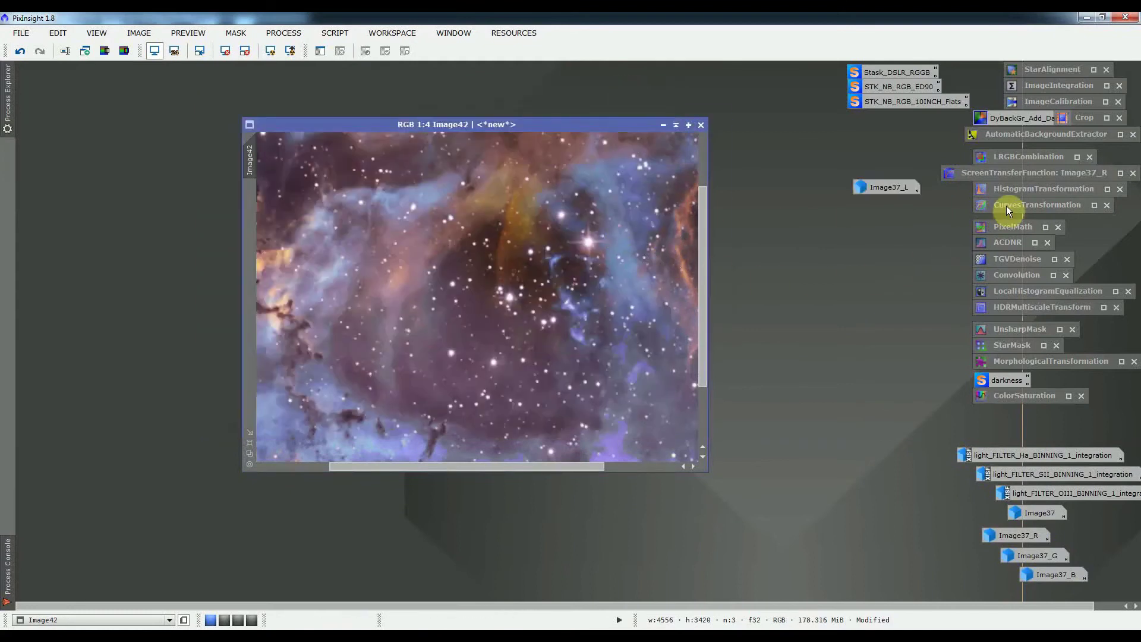
- In LRGBCombination, set Image37_L as the lightness source and disable the R, G and B channels
left_click(1011, 160)
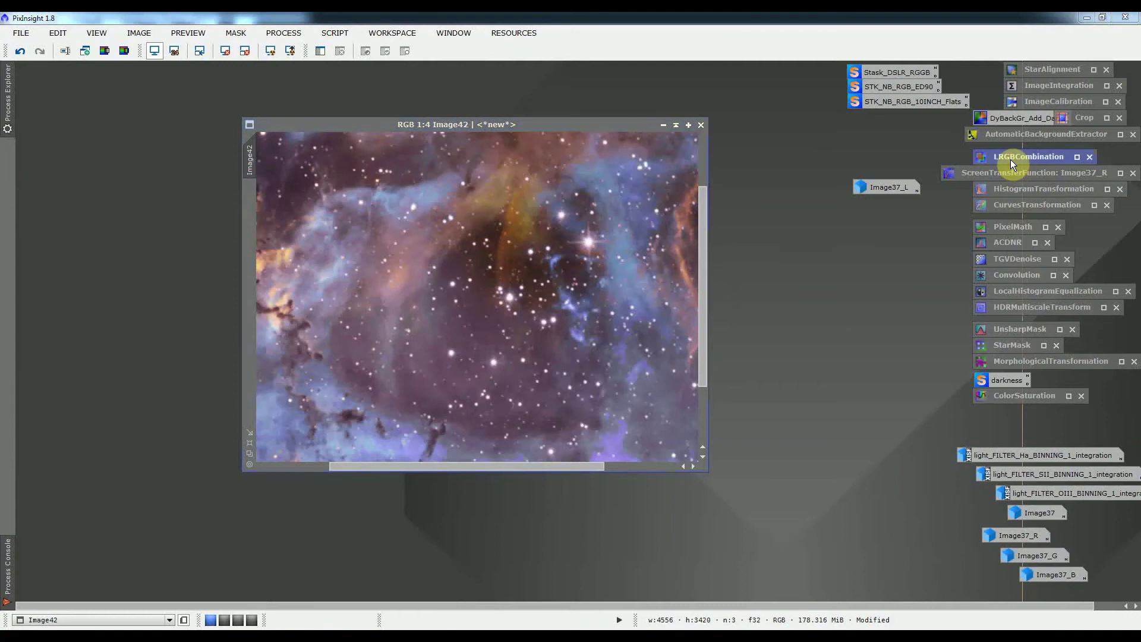
double_click(1010, 160)
left_click(799, 263)
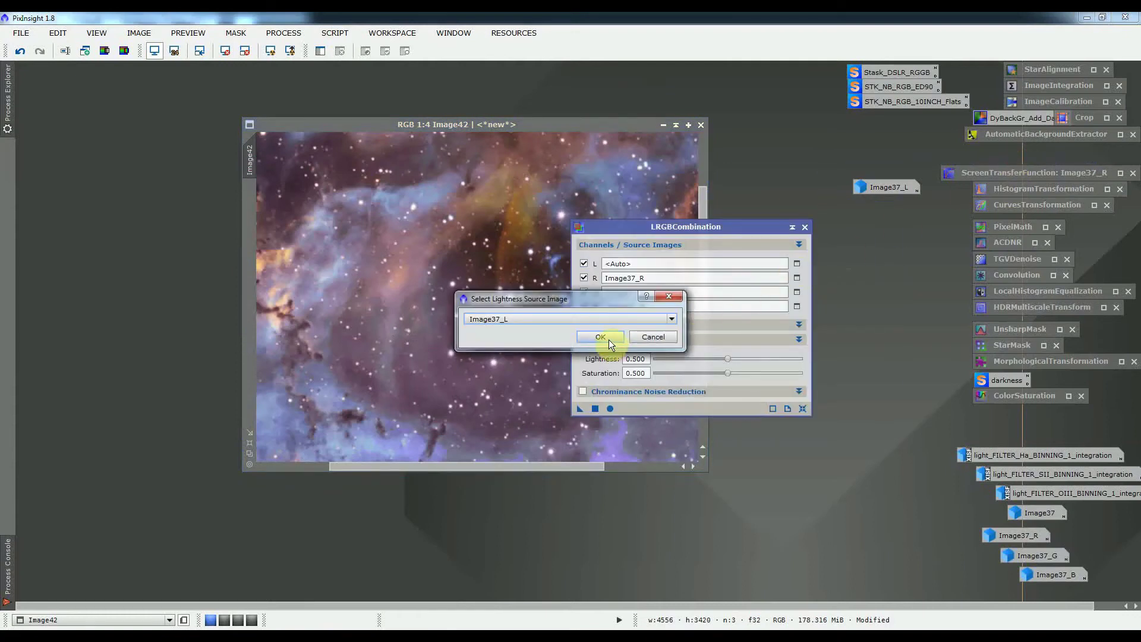
left_click(609, 340)
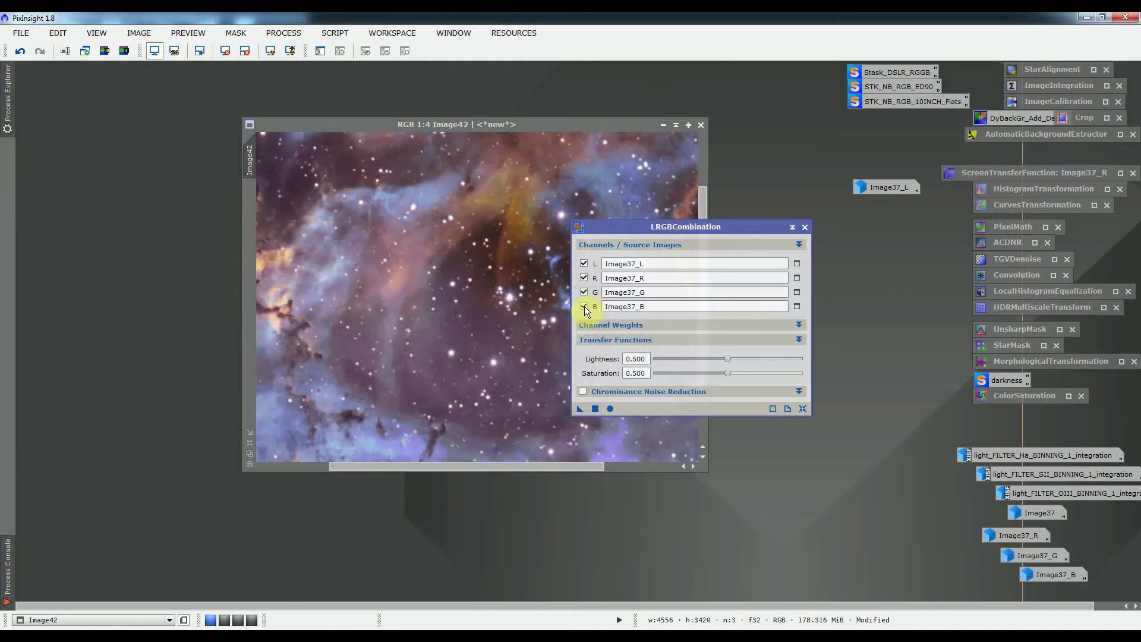
left_click(583, 306)
left_click(583, 291)
left_click(584, 278)
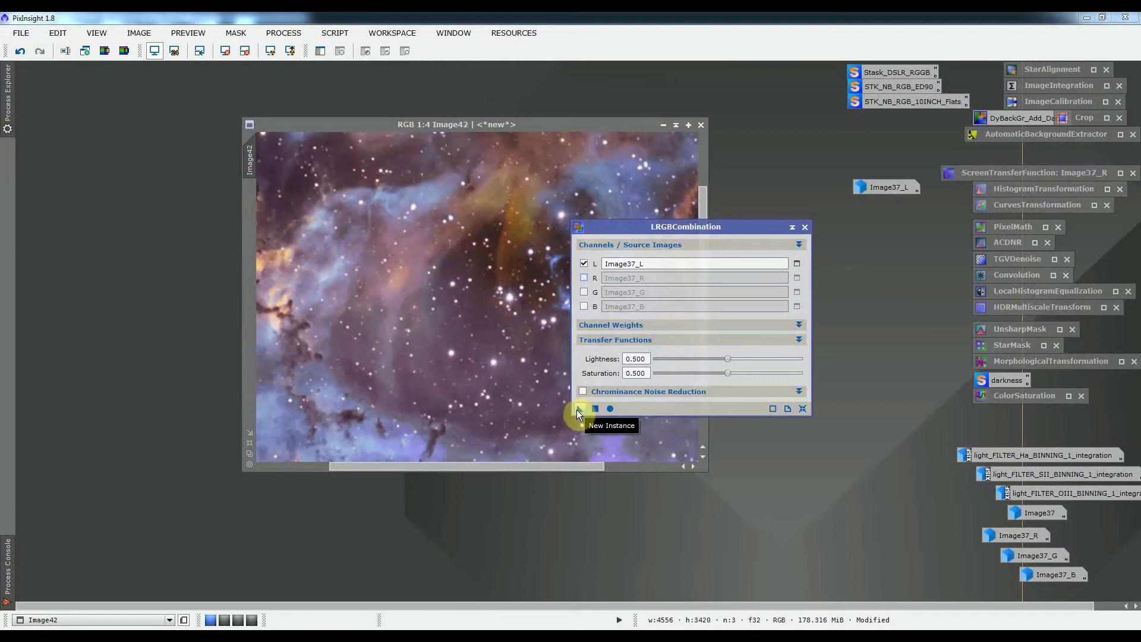
- Apply the combination to Image42 and iconize the LRGBCombination tool
left_click_drag(576, 409, 544, 406)
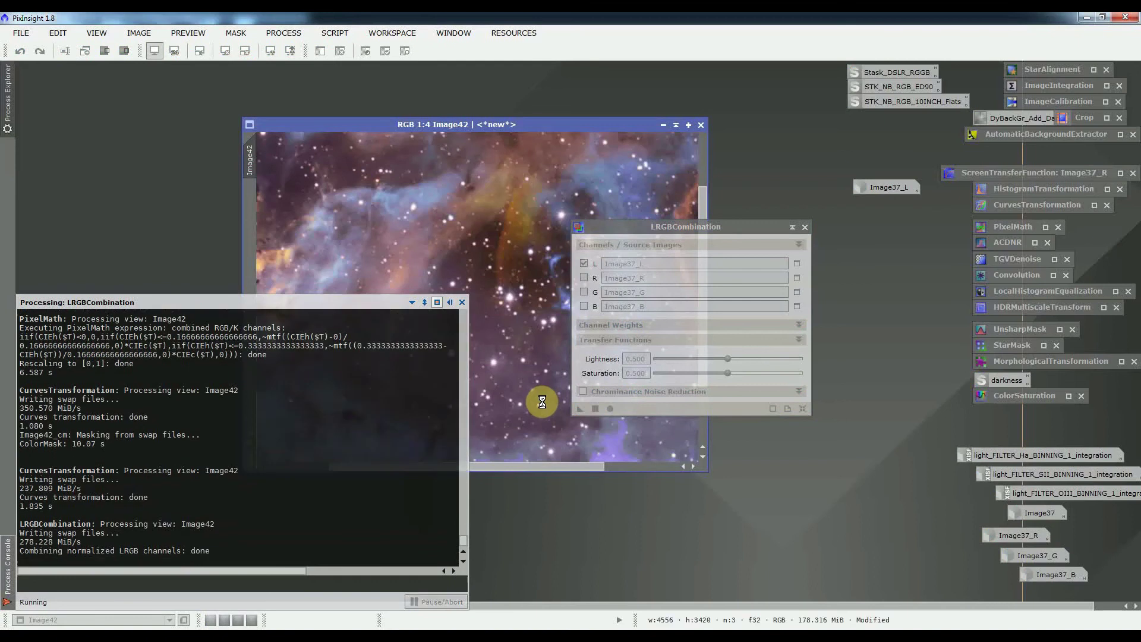
scroll(521, 381, "down", 3)
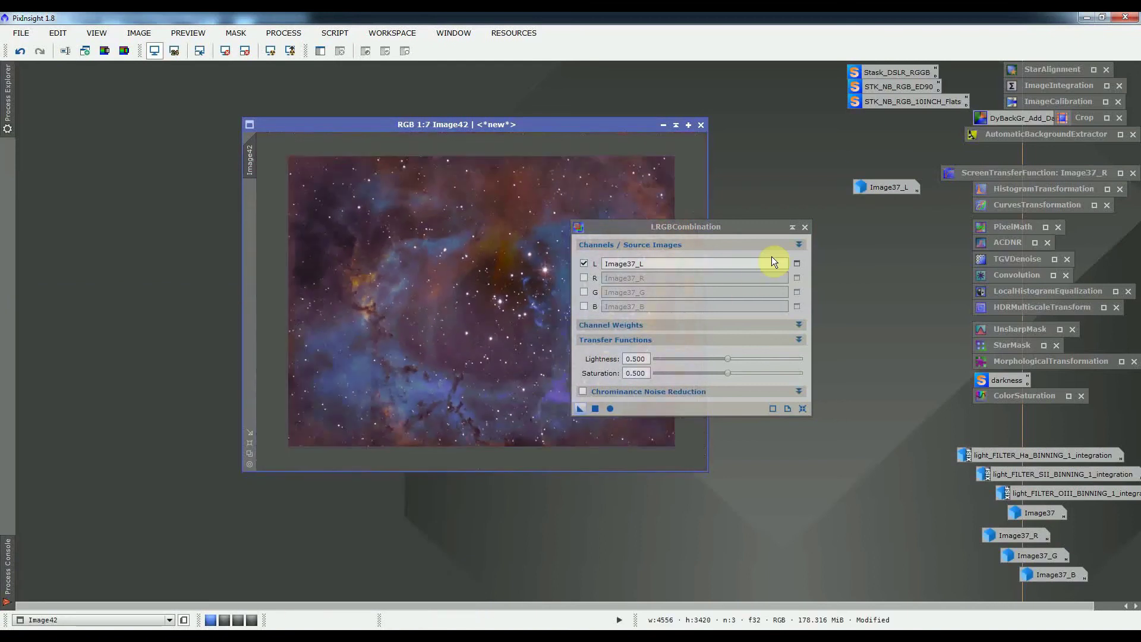
left_click(790, 229)
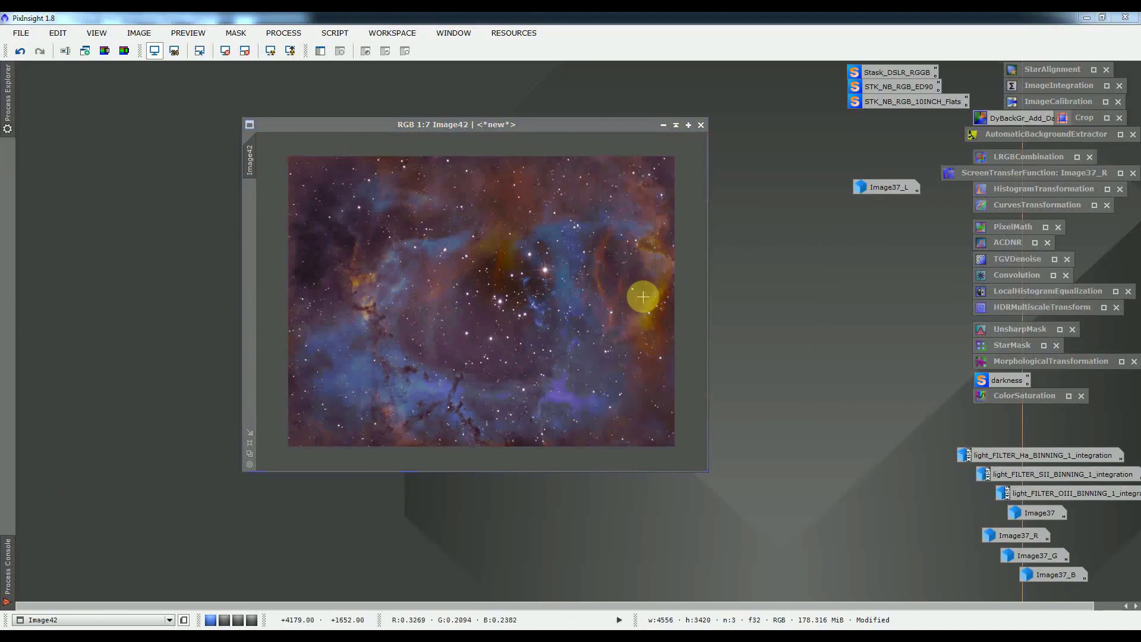